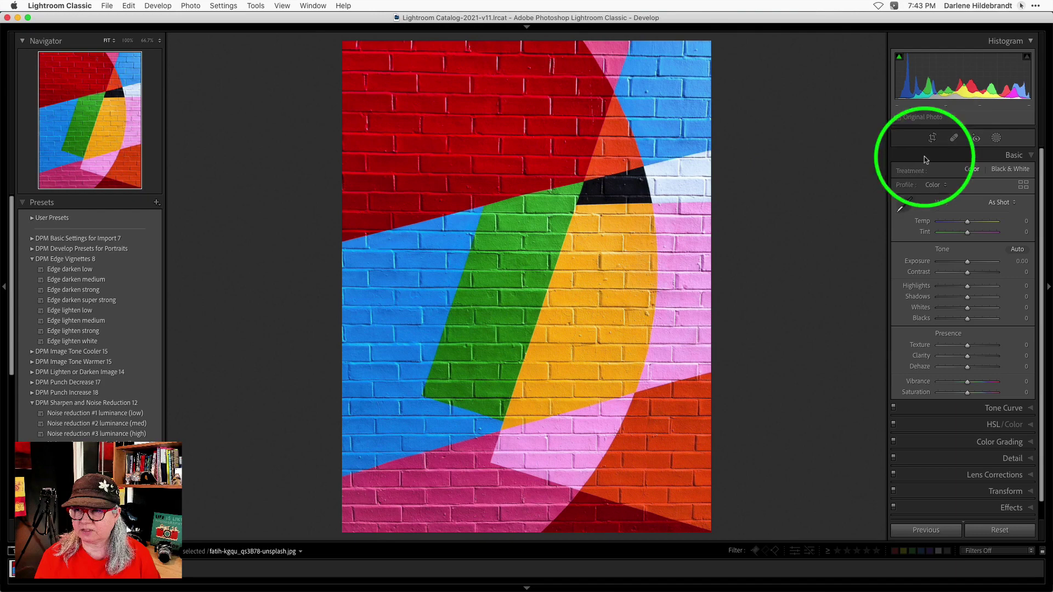
# Step: Activate the Spot Removal tool from the Tools menu on the brick-wall photo
pyautogui.click(953, 138)
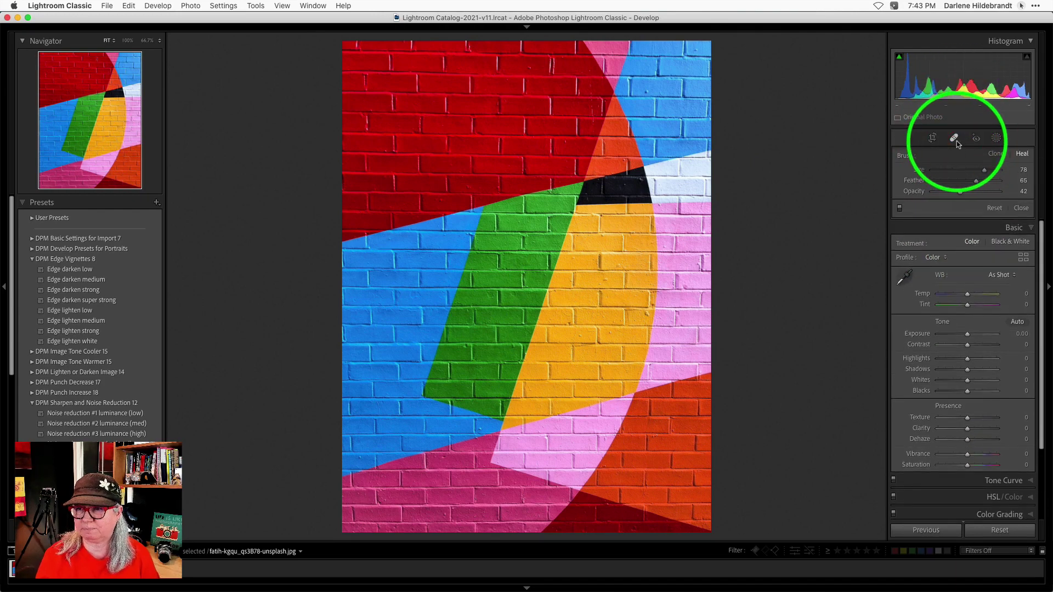
pyautogui.click(955, 141)
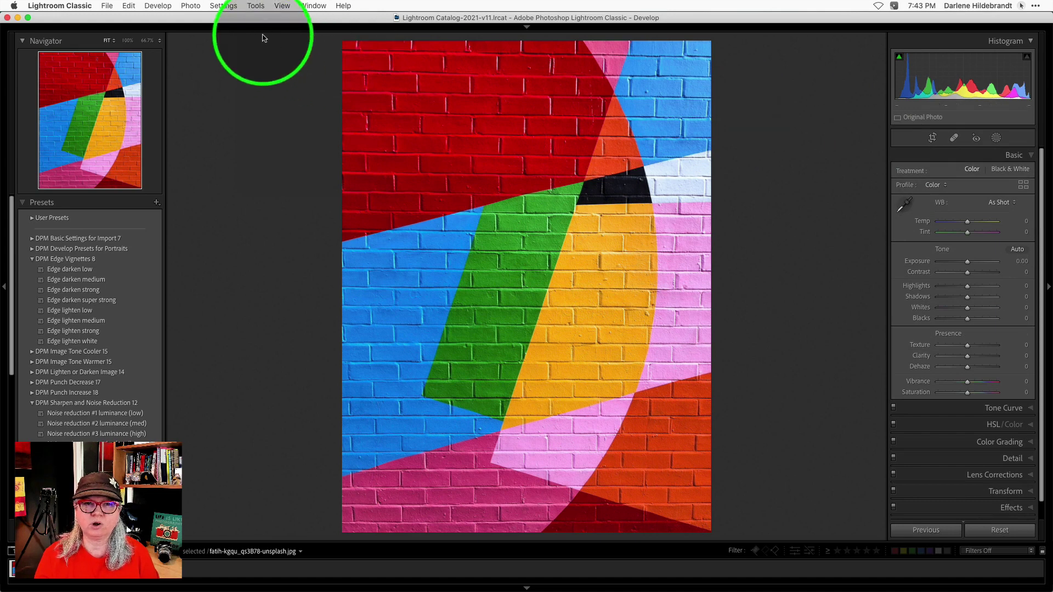
pyautogui.click(256, 6)
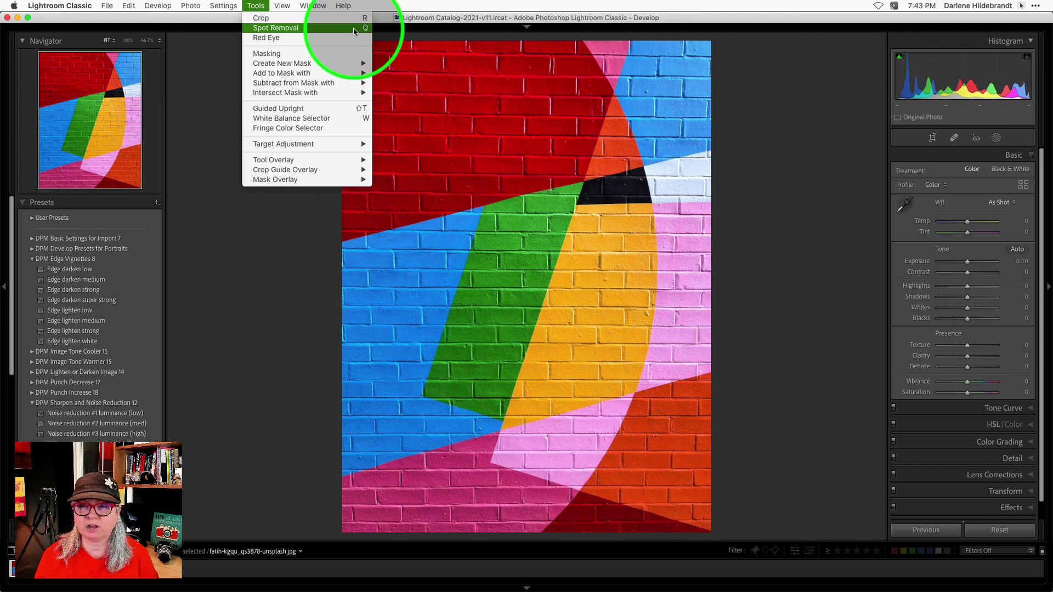
pyautogui.click(353, 28)
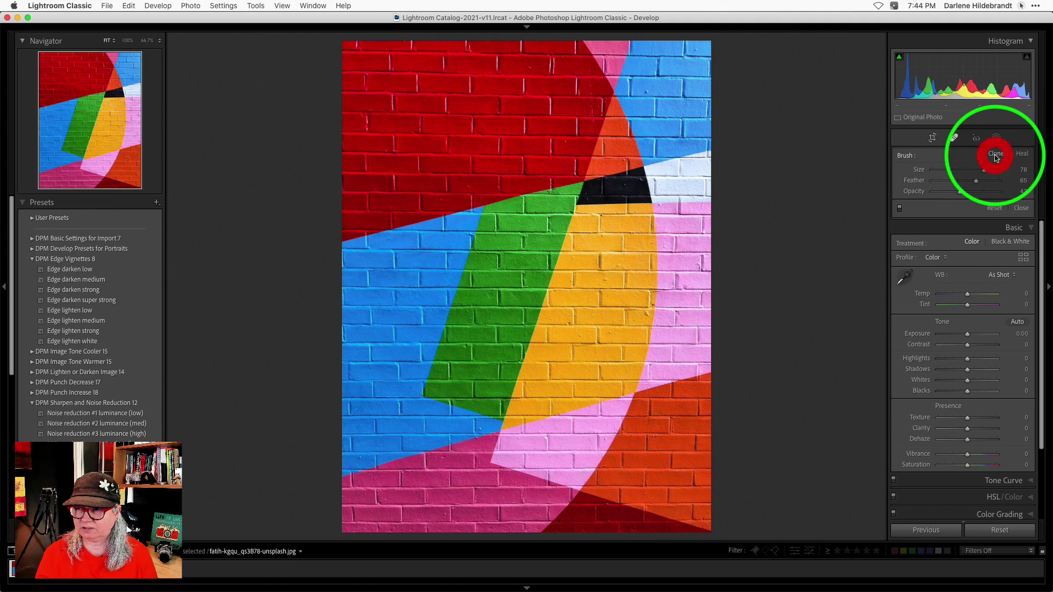
# Step: Set a Clone brush to Opacity 100, Feather 0, Size 100 and place a spot on the black patch
pyautogui.click(996, 156)
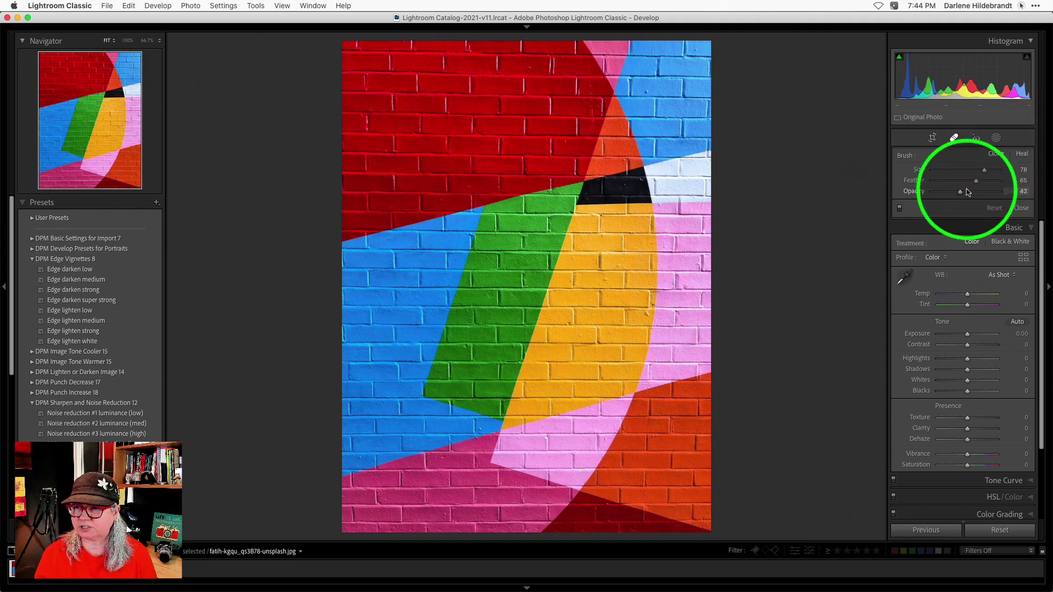
pyautogui.moveTo(960, 194); pyautogui.dragTo(1004, 194)
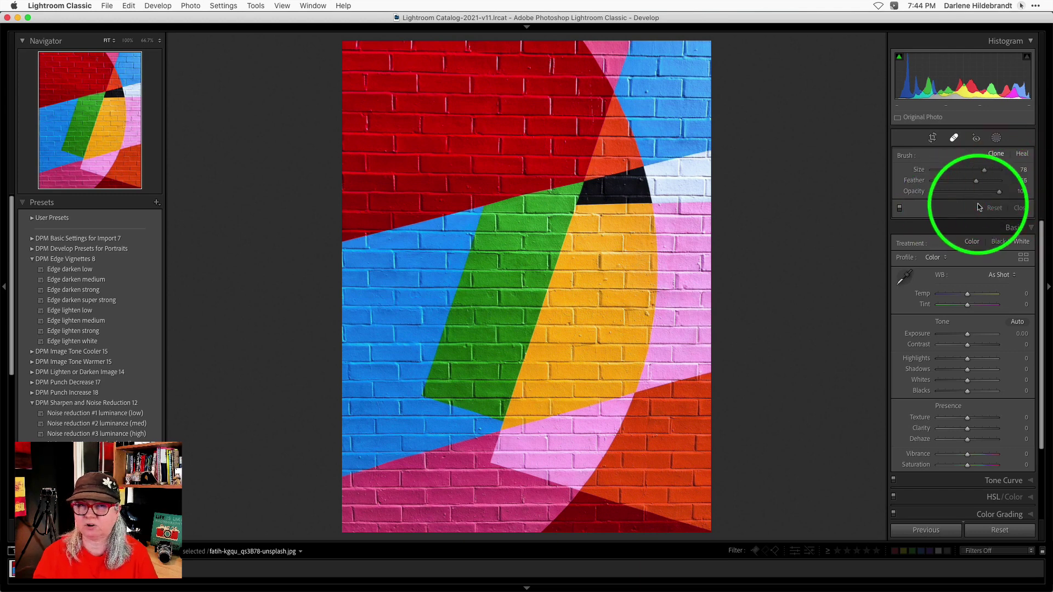
pyautogui.moveTo(975, 181)
pyautogui.mouseDown()
pyautogui.moveTo(926, 183)
pyautogui.moveTo(992, 169)
pyautogui.mouseUp()
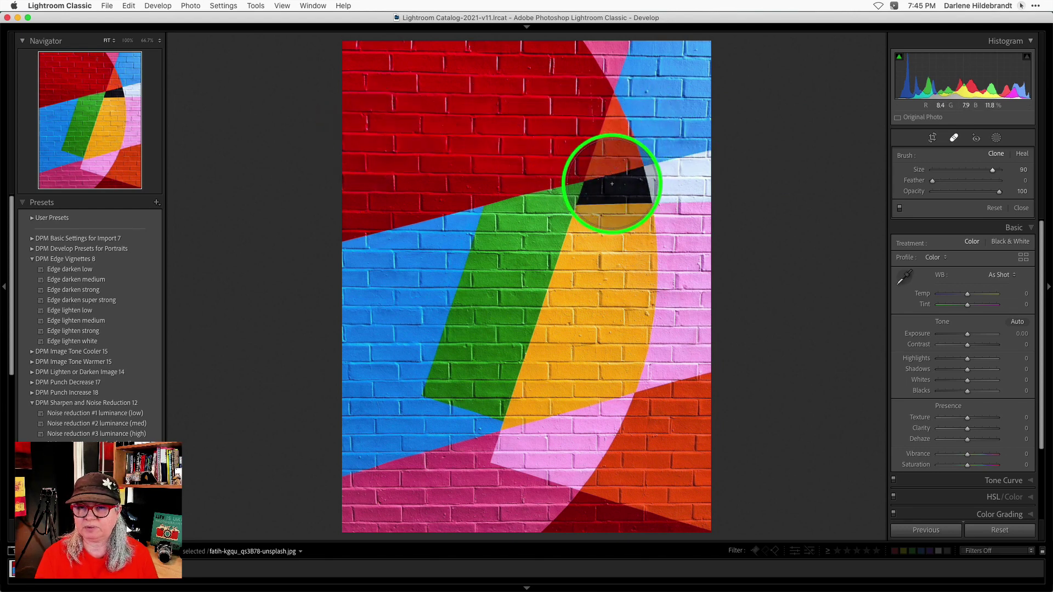
pyautogui.press(']')
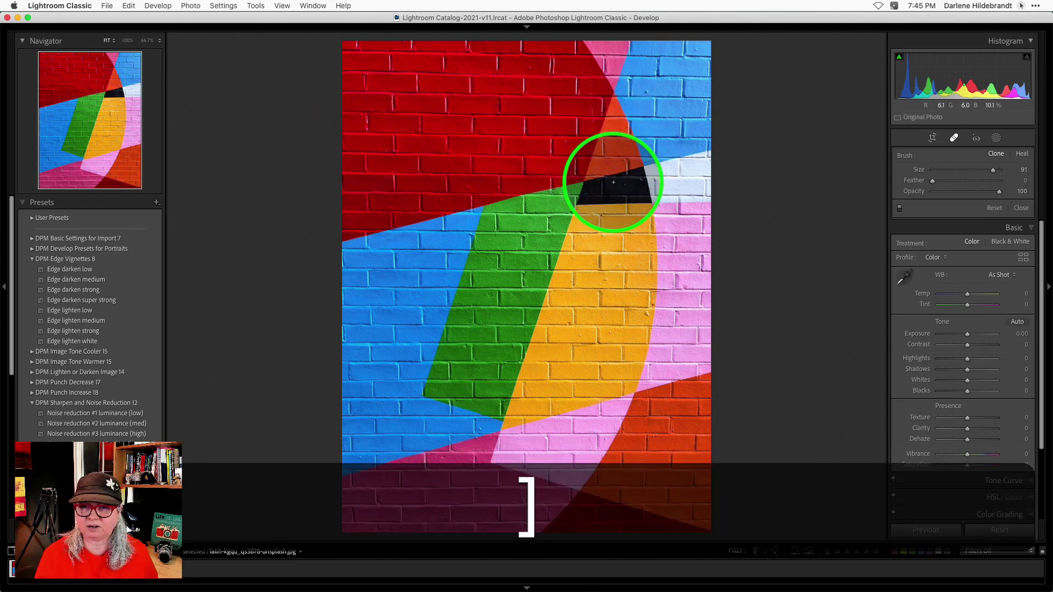
pyautogui.press(']')
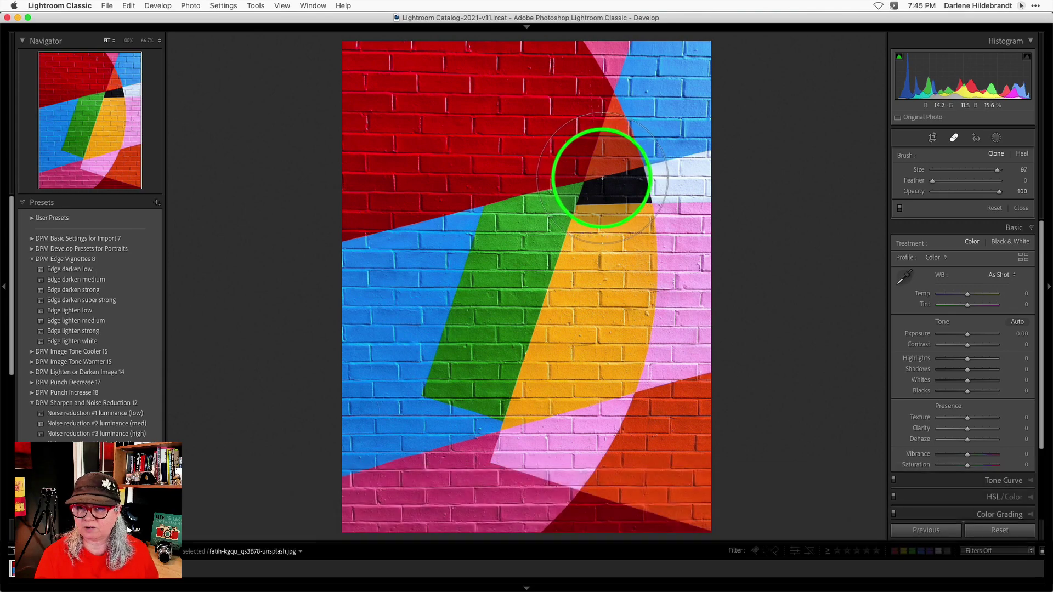
pyautogui.press(']')
pyautogui.press(']')
pyautogui.press(']')
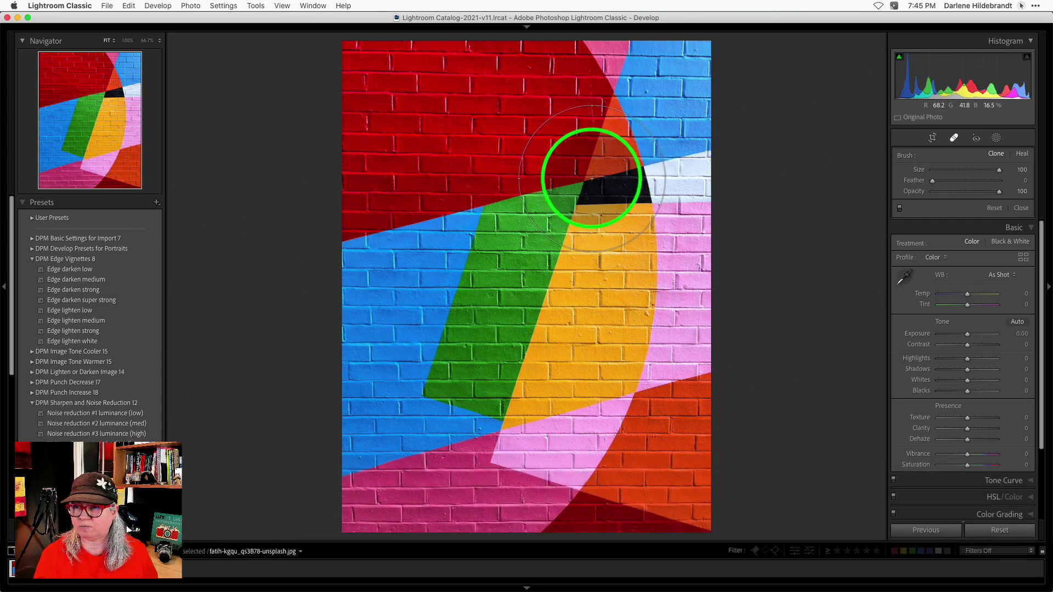
pyautogui.press(']')
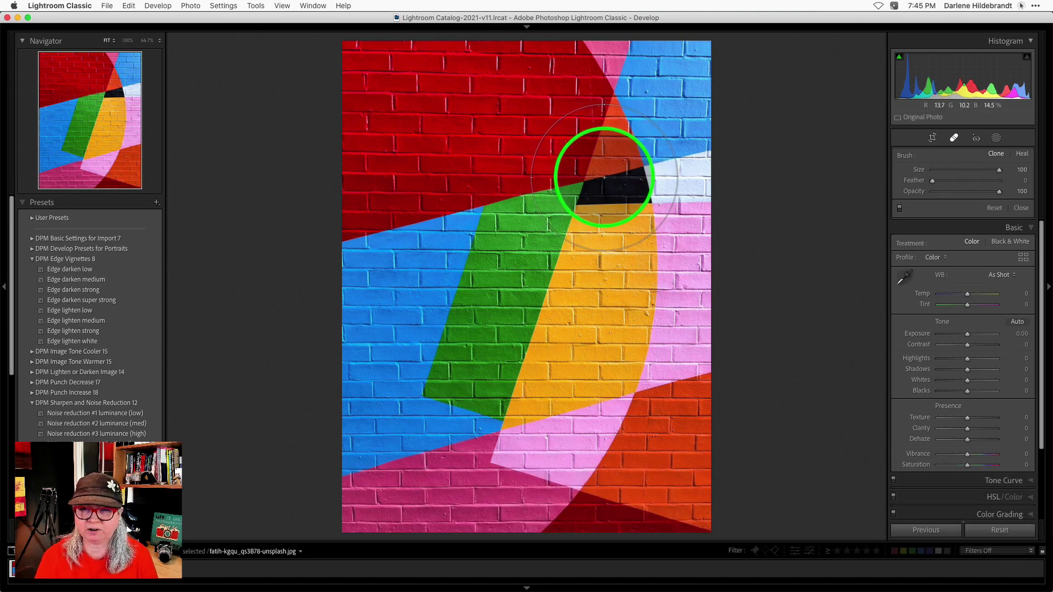
pyautogui.click(605, 174)
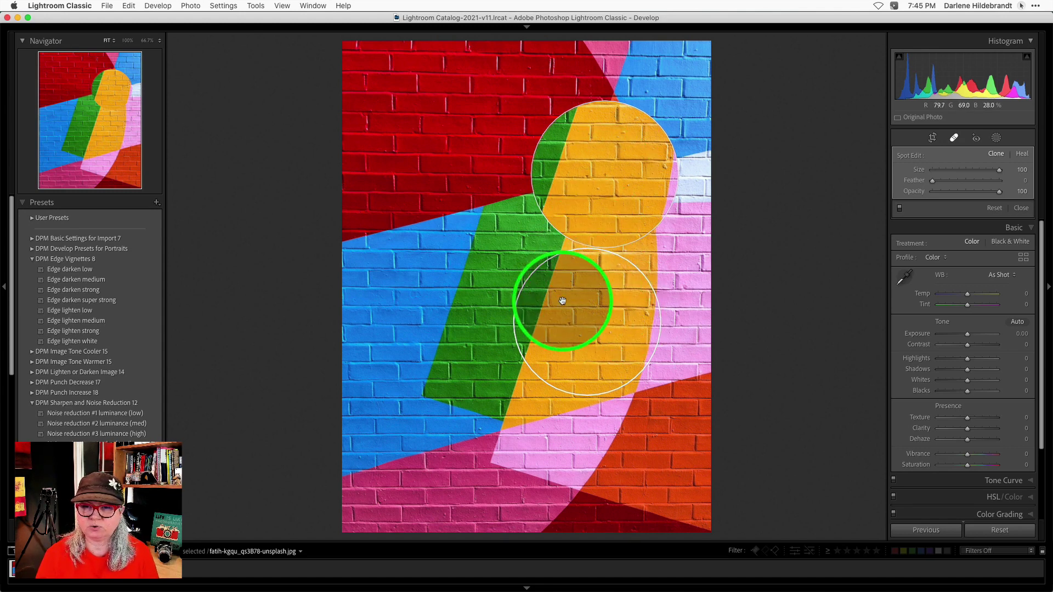
# Step: Move the clone spot's source onto the blue and green bricks at the lower left
pyautogui.moveTo(572, 307); pyautogui.dragTo(428, 302)
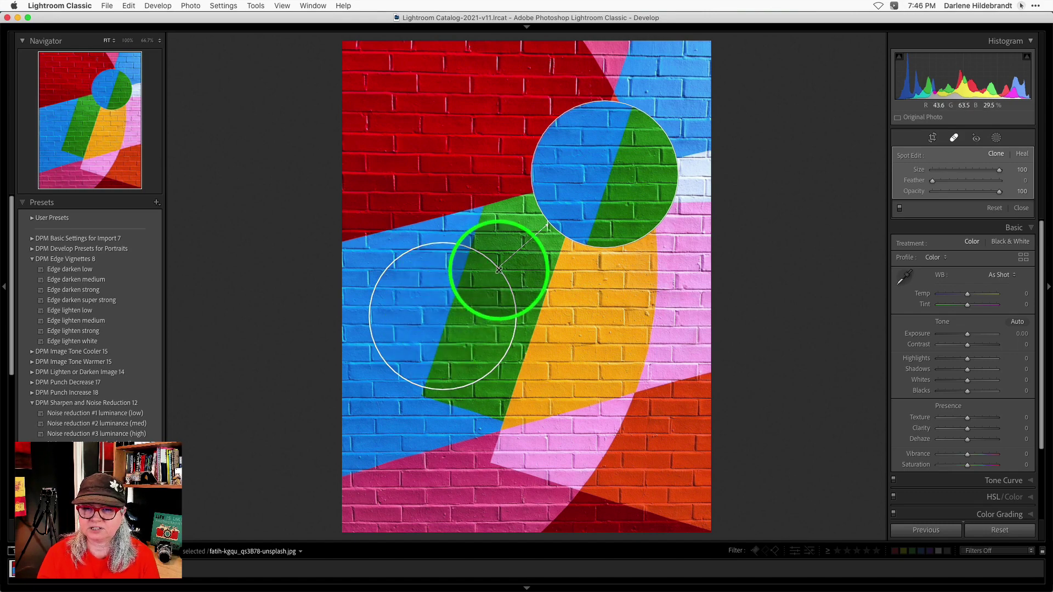
pyautogui.moveTo(498, 269)
pyautogui.mouseDown()
pyautogui.moveTo(531, 212)
pyautogui.moveTo(564, 201)
pyautogui.mouseUp()
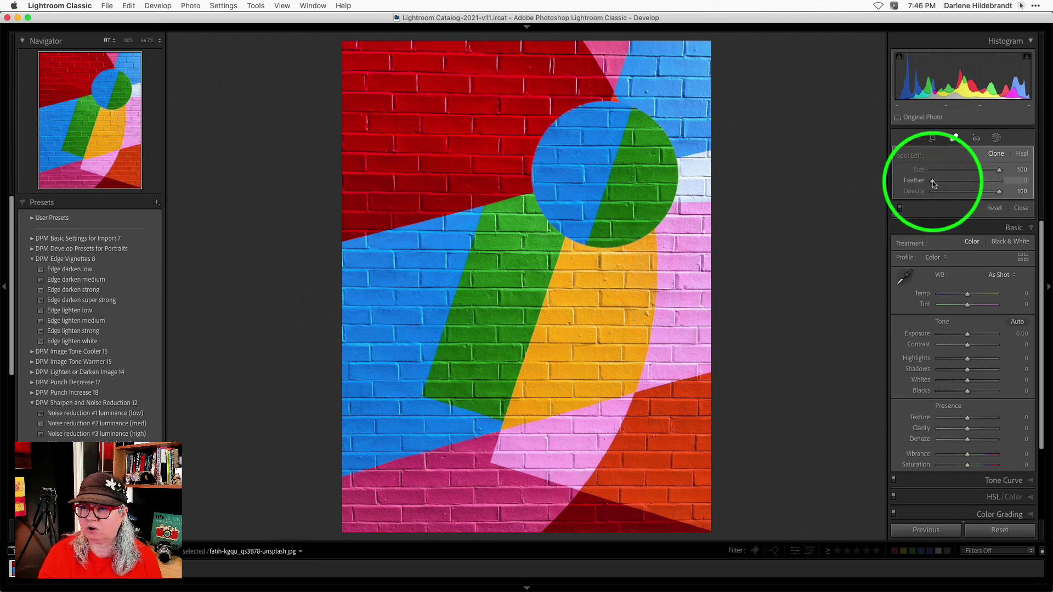
# Step: Try Feather 84, move the source down onto the pink bricks, then return Feather to 0
pyautogui.moveTo(935, 184); pyautogui.dragTo(990, 183)
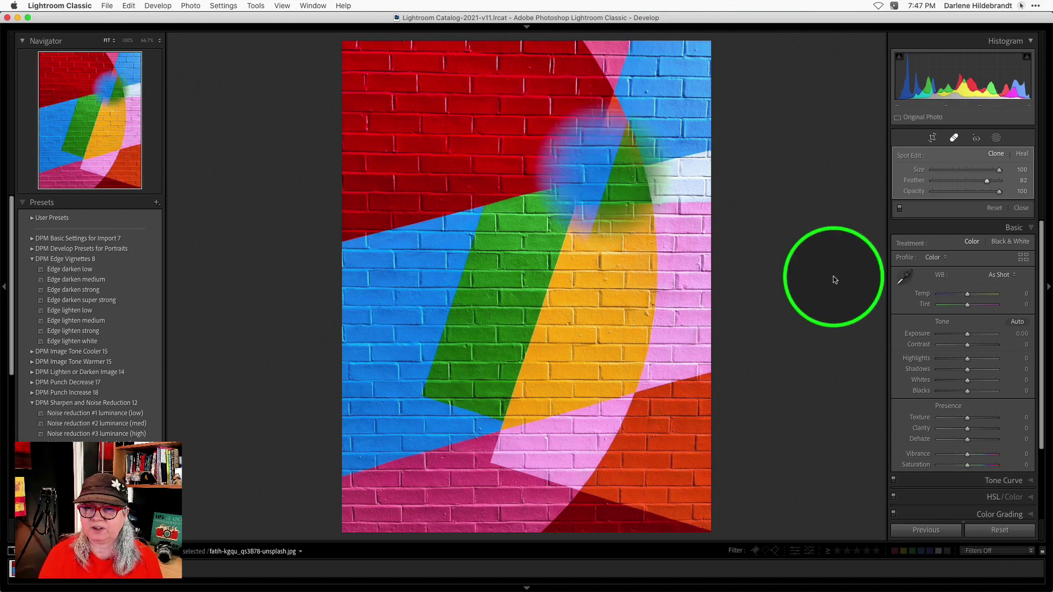
pyautogui.moveTo(443, 322)
pyautogui.mouseDown()
pyautogui.moveTo(542, 404)
pyautogui.moveTo(550, 428)
pyautogui.moveTo(486, 435)
pyautogui.moveTo(496, 426)
pyautogui.moveTo(482, 418)
pyautogui.moveTo(513, 424)
pyautogui.mouseUp()
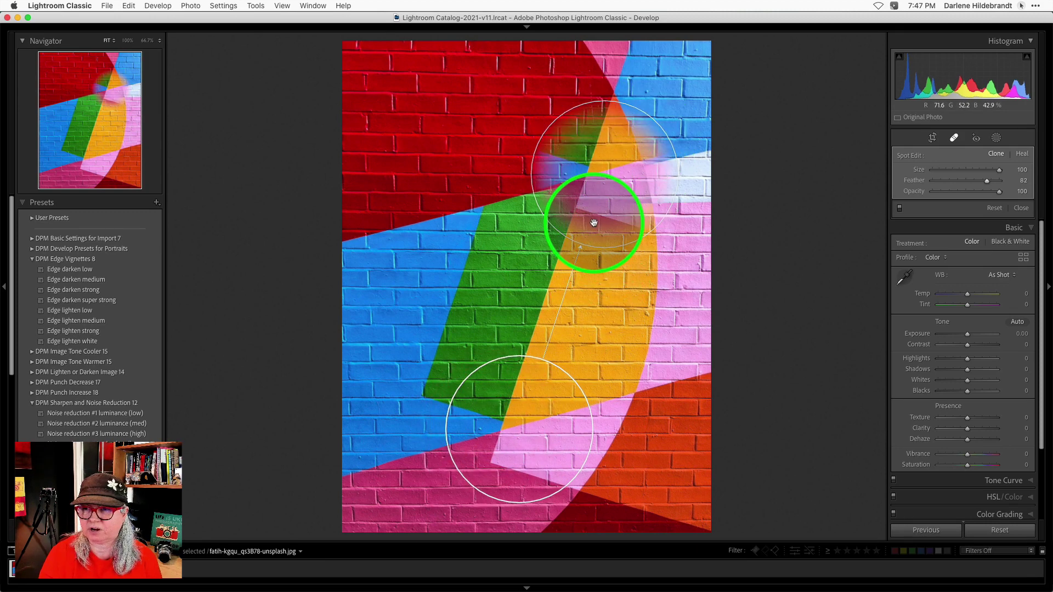
pyautogui.moveTo(987, 180); pyautogui.dragTo(932, 181)
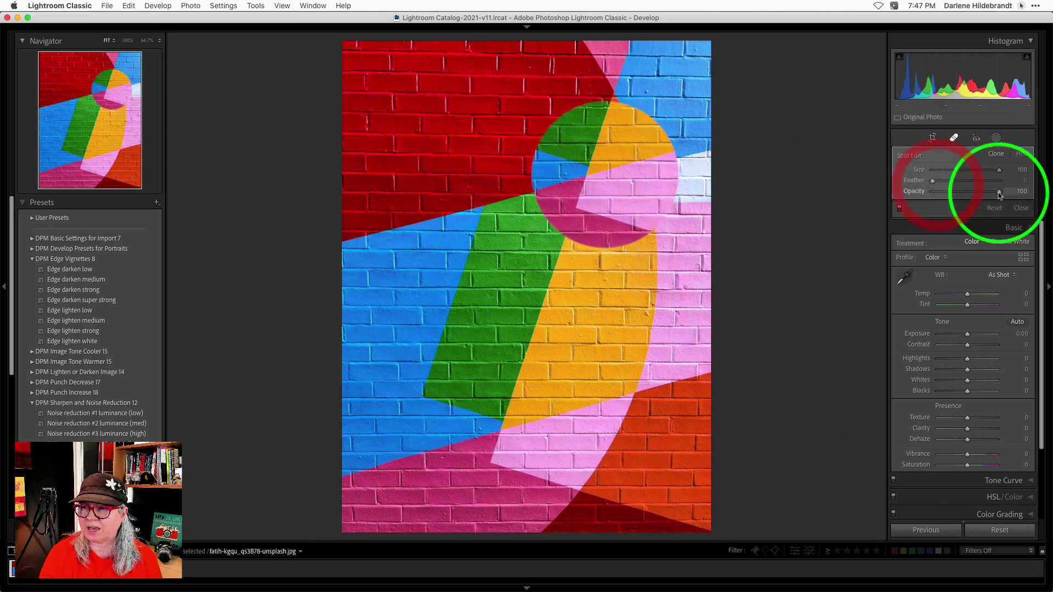
pyautogui.moveTo(999, 191)
pyautogui.mouseDown()
pyautogui.moveTo(916, 194)
pyautogui.moveTo(1004, 193)
pyautogui.mouseUp()
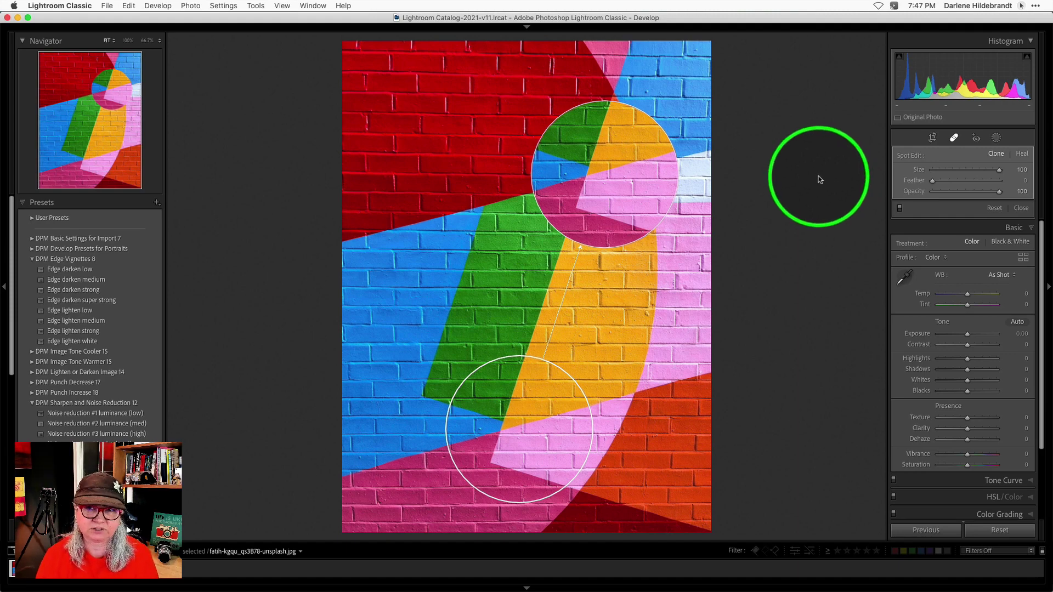
# Step: Switch the spot to Heal with full feather and about 81 opacity, comparing it against Clone
pyautogui.click(1023, 155)
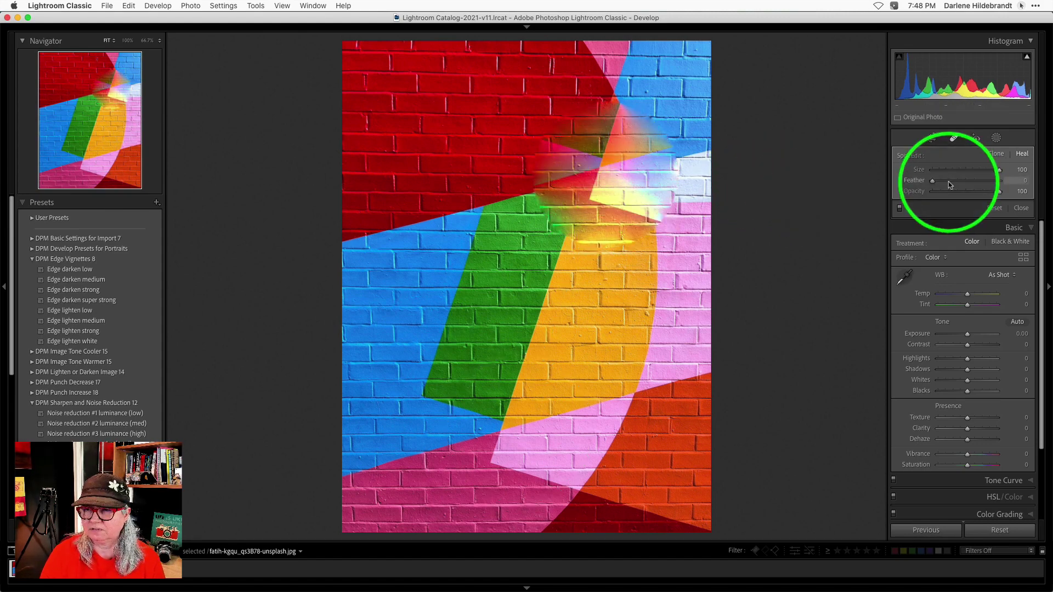
pyautogui.moveTo(932, 180)
pyautogui.mouseDown()
pyautogui.moveTo(1000, 183)
pyautogui.moveTo(930, 181)
pyautogui.mouseUp()
pyautogui.moveTo(998, 192)
pyautogui.mouseDown()
pyautogui.moveTo(924, 190)
pyautogui.moveTo(1020, 193)
pyautogui.mouseUp()
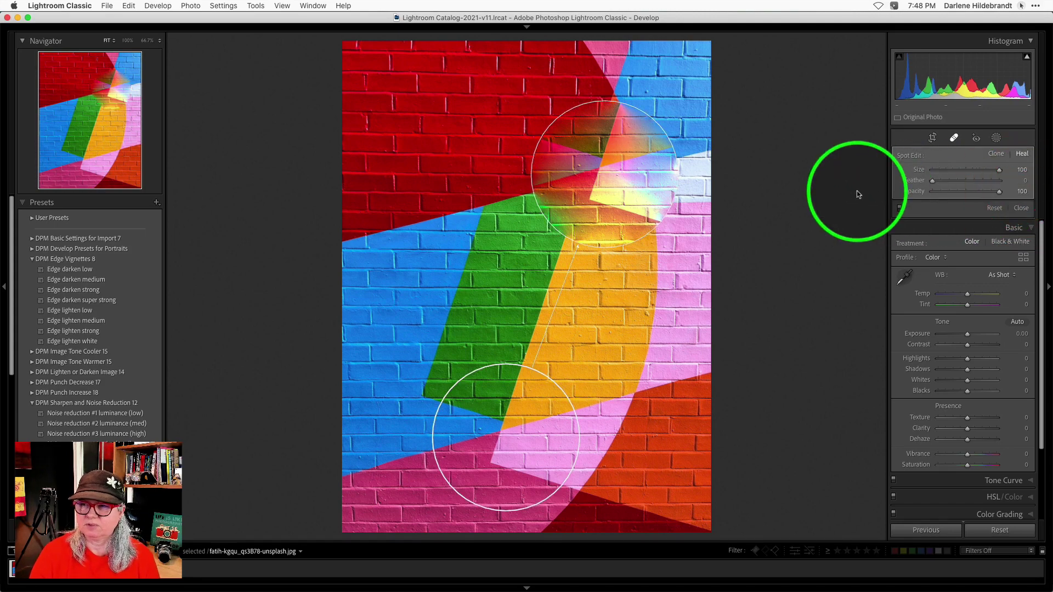
pyautogui.click(996, 156)
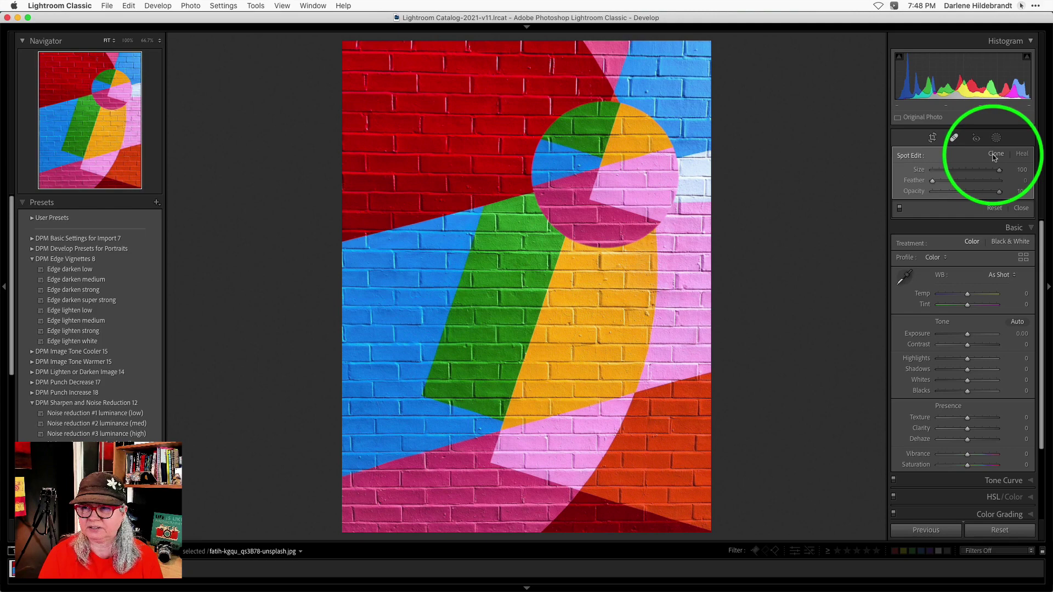
pyautogui.click(1022, 154)
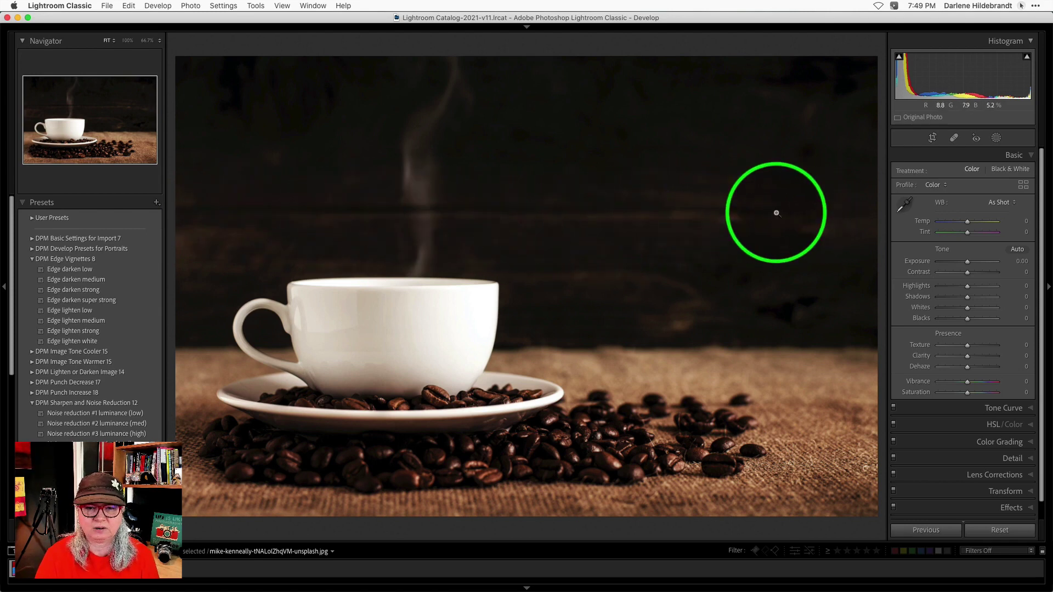
# Step: Turn on Spot Removal for the coffee photo and set the brush Feather to 88
pyautogui.click(954, 140)
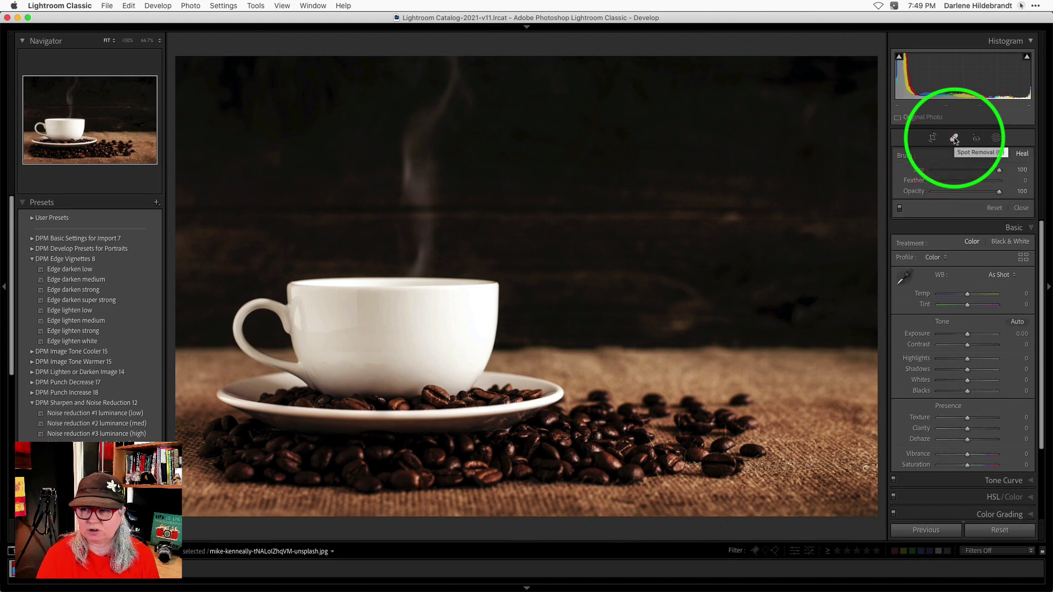
pyautogui.moveTo(932, 180); pyautogui.dragTo(981, 181)
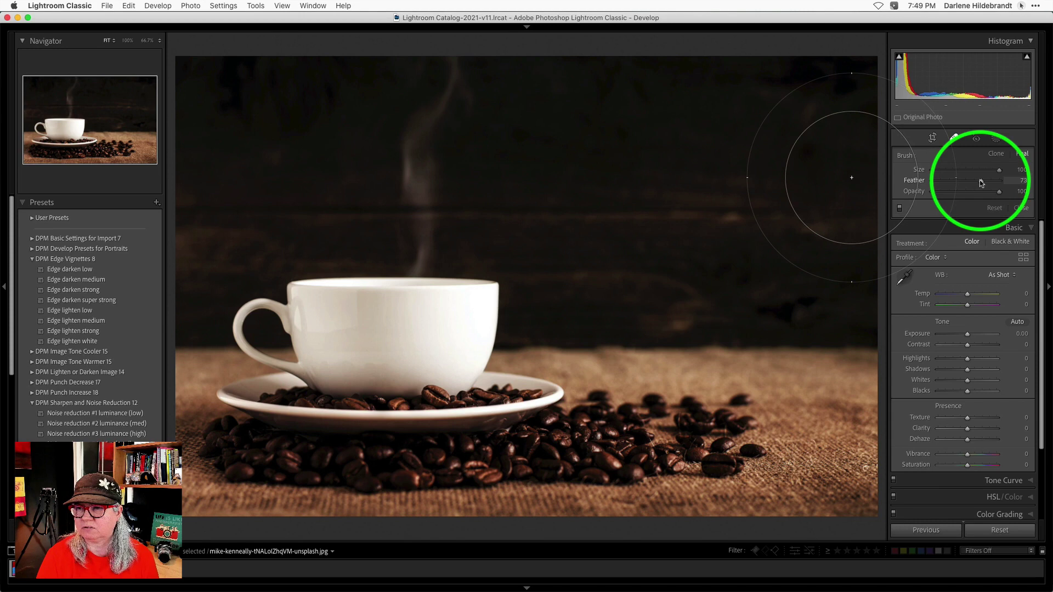
pyautogui.moveTo(981, 182)
pyautogui.mouseDown()
pyautogui.moveTo(934, 182)
pyautogui.moveTo(989, 182)
pyautogui.mouseUp()
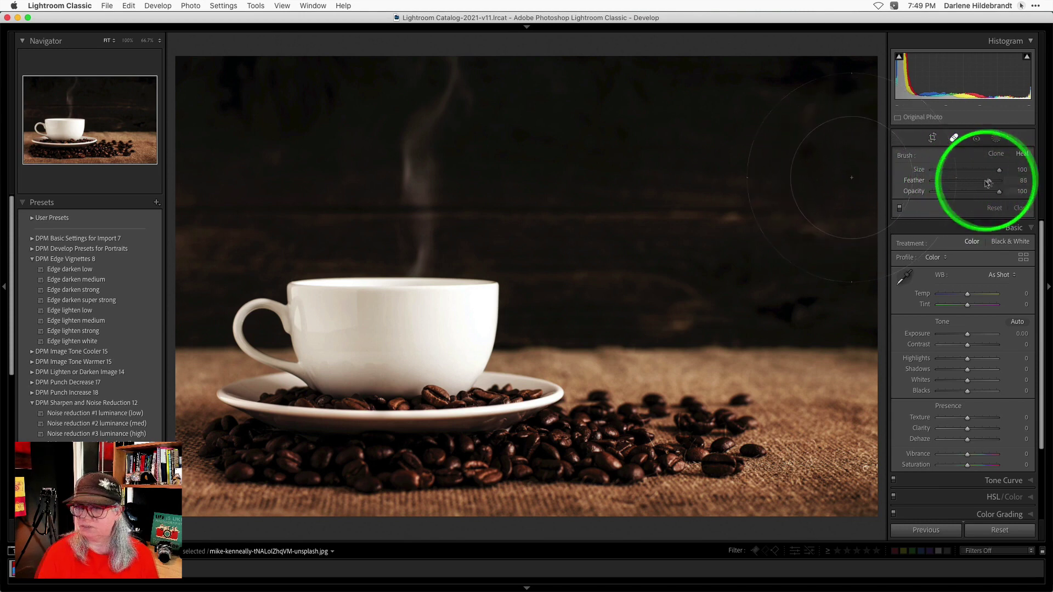
# Step: Clone a Size 78 stroke above the cup, move its source onto the wood at right, adjust Opacity
pyautogui.click(995, 156)
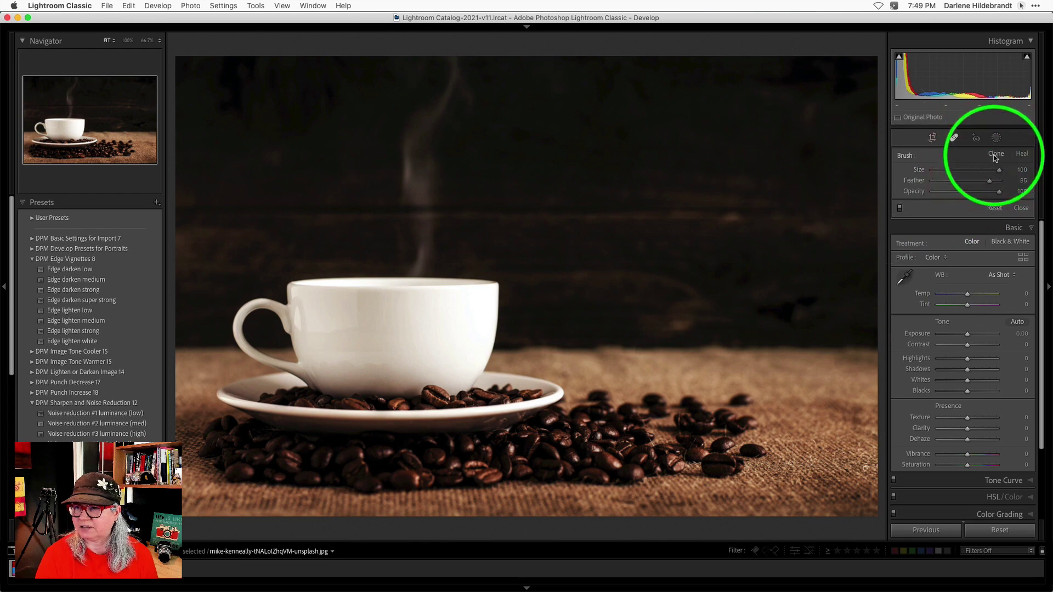
pyautogui.press('[')
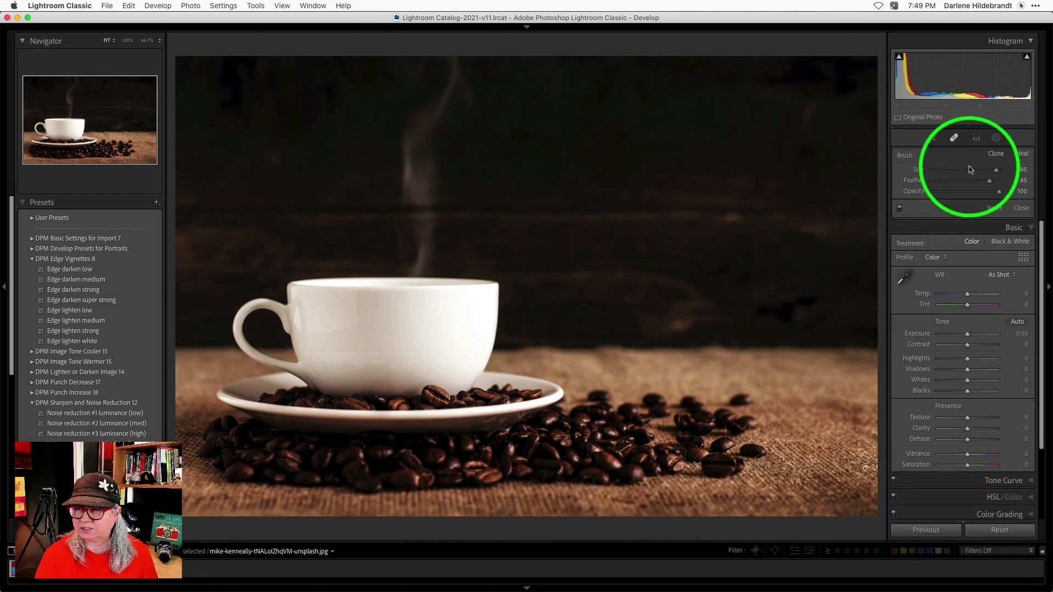
pyautogui.moveTo(996, 170); pyautogui.dragTo(985, 172)
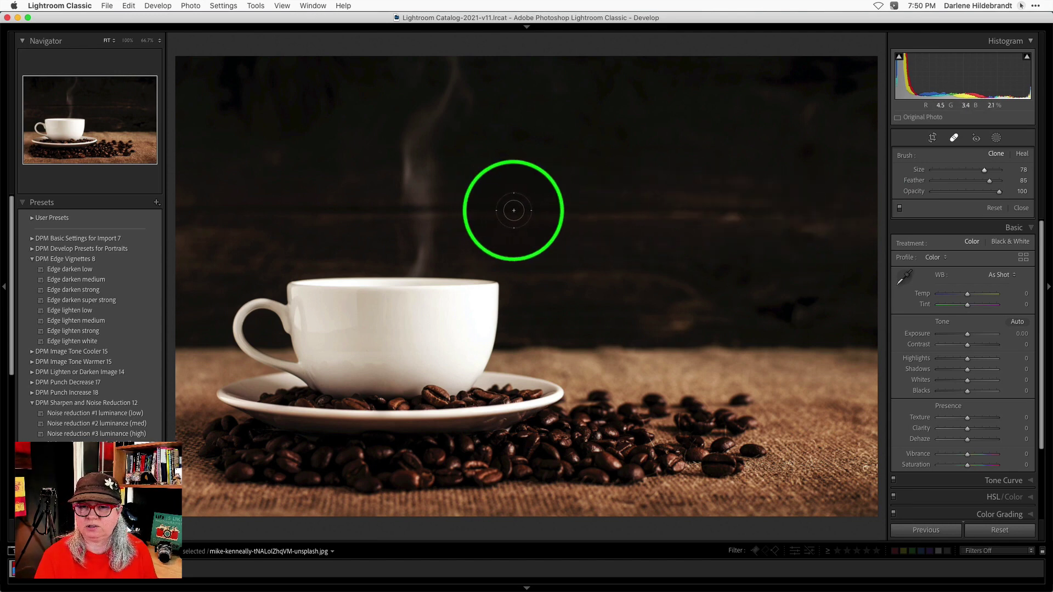
pyautogui.moveTo(520, 211); pyautogui.dragTo(705, 215)
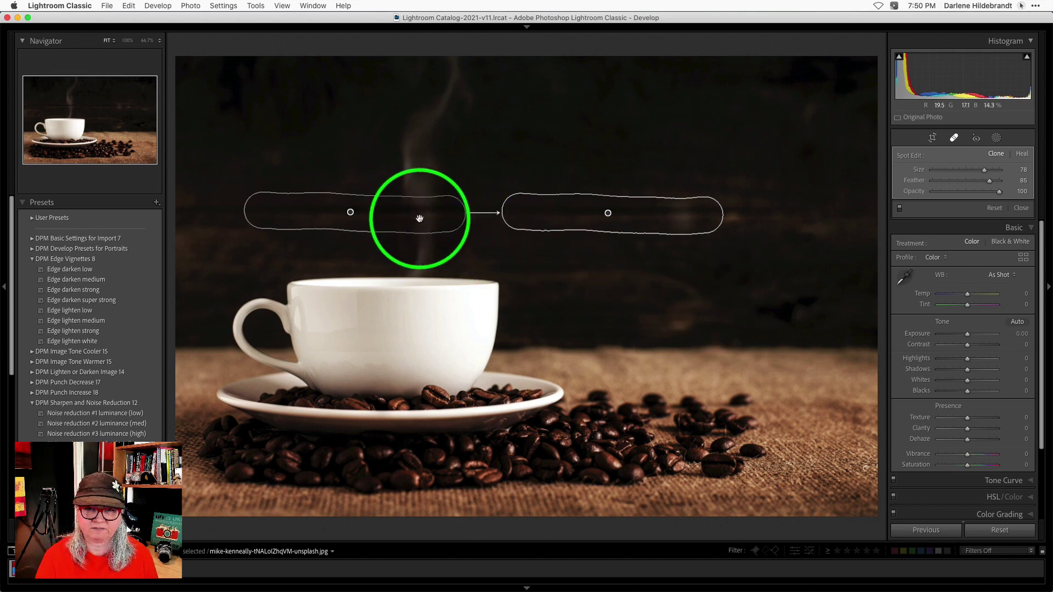
pyautogui.moveTo(395, 217)
pyautogui.mouseDown()
pyautogui.moveTo(527, 177)
pyautogui.moveTo(653, 167)
pyautogui.moveTo(643, 163)
pyautogui.moveTo(650, 262)
pyautogui.mouseUp()
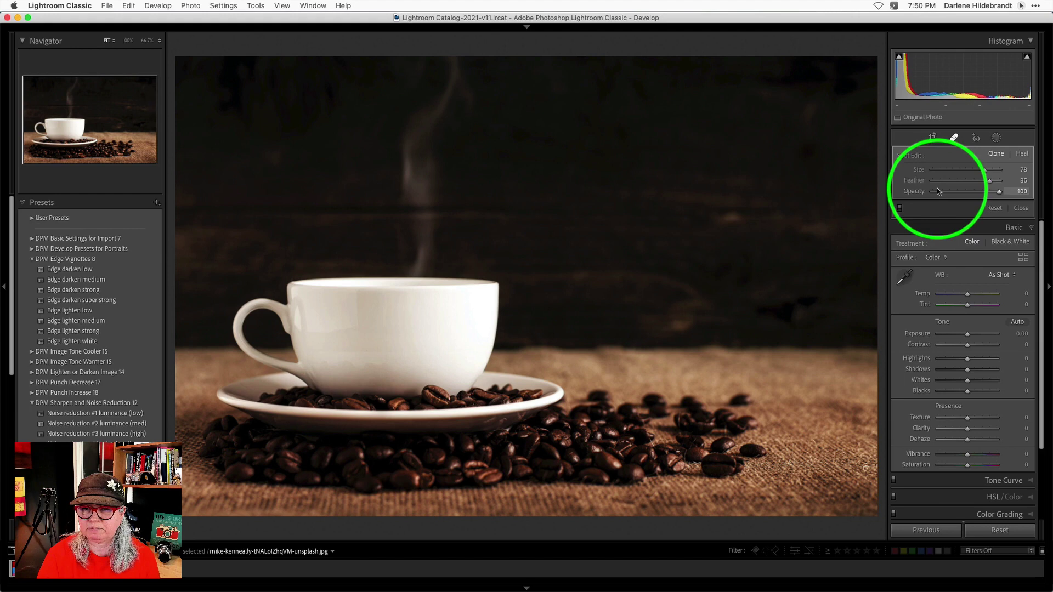
pyautogui.moveTo(1000, 192)
pyautogui.mouseDown()
pyautogui.moveTo(924, 192)
pyautogui.moveTo(1006, 193)
pyautogui.mouseUp()
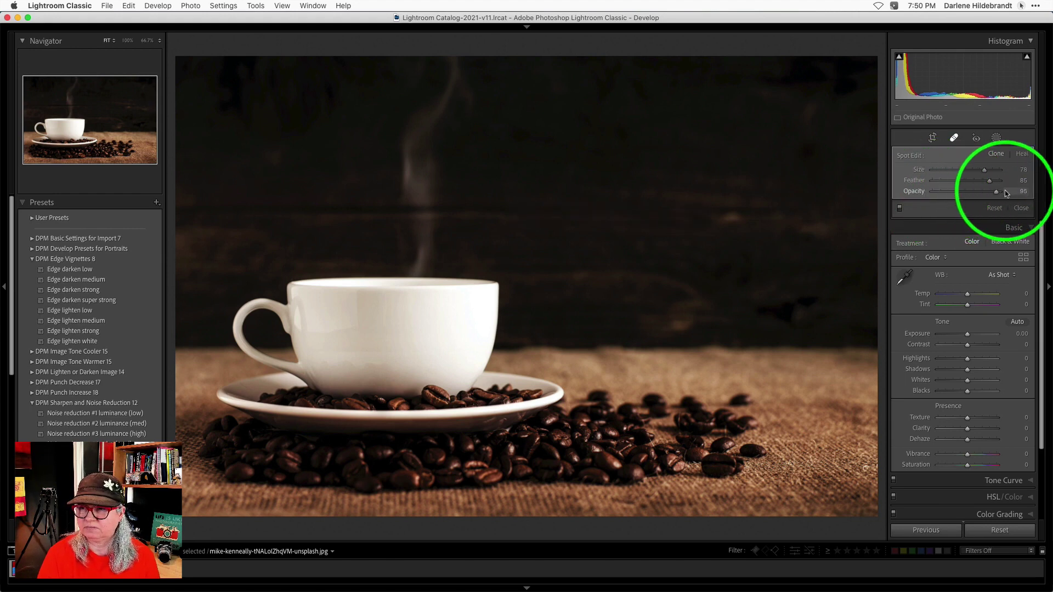
# Step: Switch the spot above the cup to Heal and move its source pins further right
pyautogui.click(1022, 155)
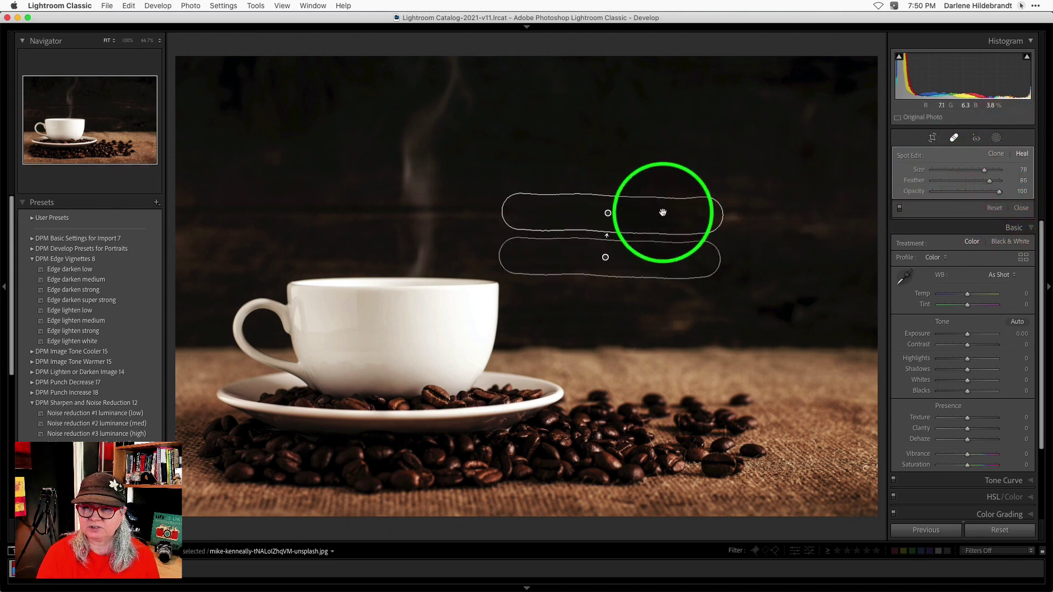
pyautogui.moveTo(667, 218); pyautogui.dragTo(698, 212)
pyautogui.moveTo(679, 273)
pyautogui.mouseDown()
pyautogui.moveTo(695, 274)
pyautogui.moveTo(688, 263)
pyautogui.mouseUp()
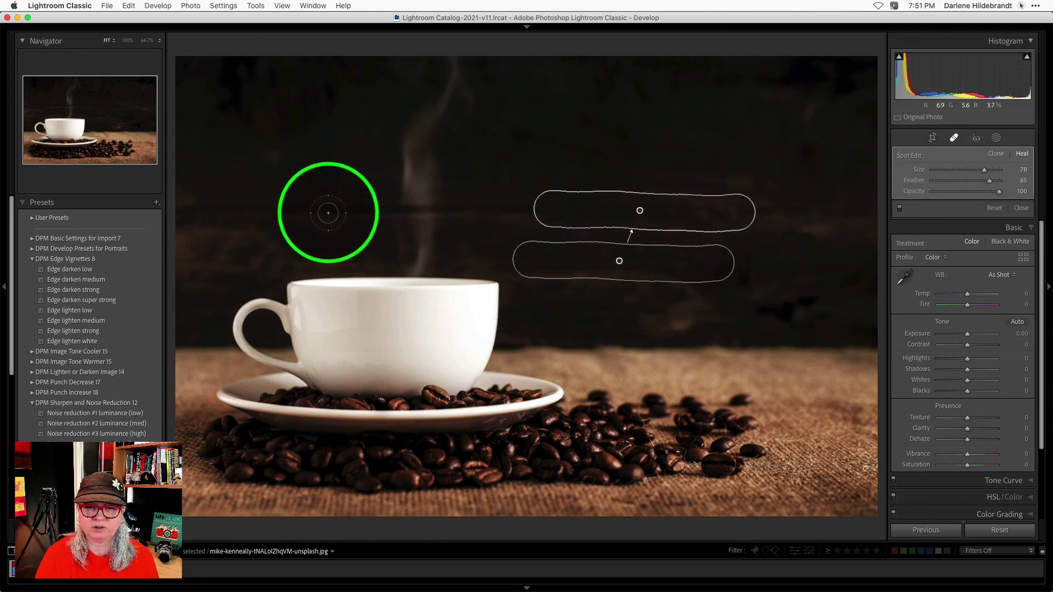
# Step: Paint another heal stroke across the dark background, reposition its source, and compare Clone with Heal
pyautogui.moveTo(392, 211); pyautogui.dragTo(445, 212)
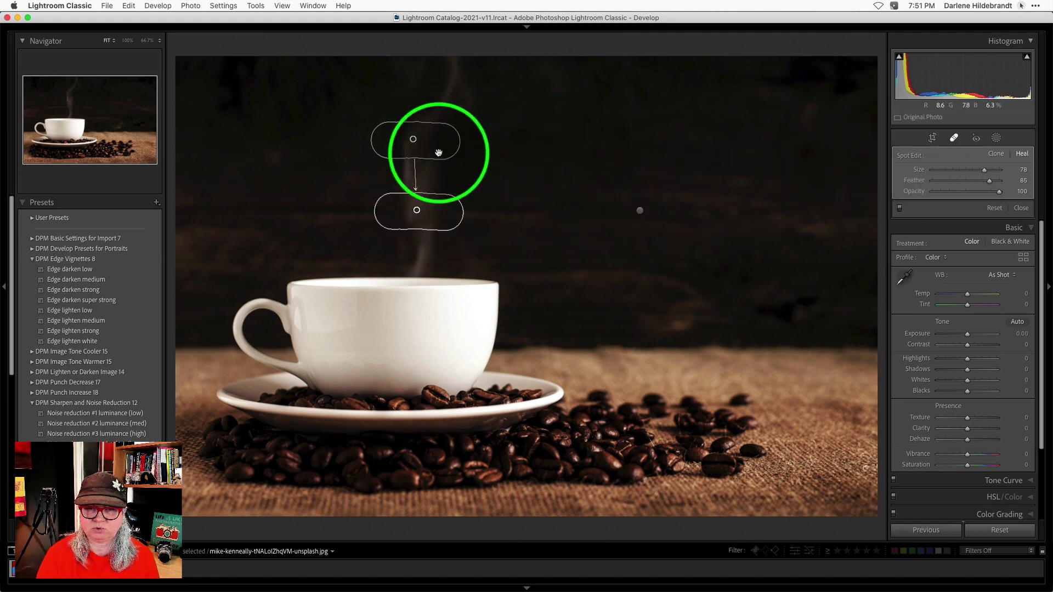
pyautogui.moveTo(429, 149)
pyautogui.mouseDown()
pyautogui.moveTo(438, 149)
pyautogui.moveTo(425, 137)
pyautogui.mouseUp()
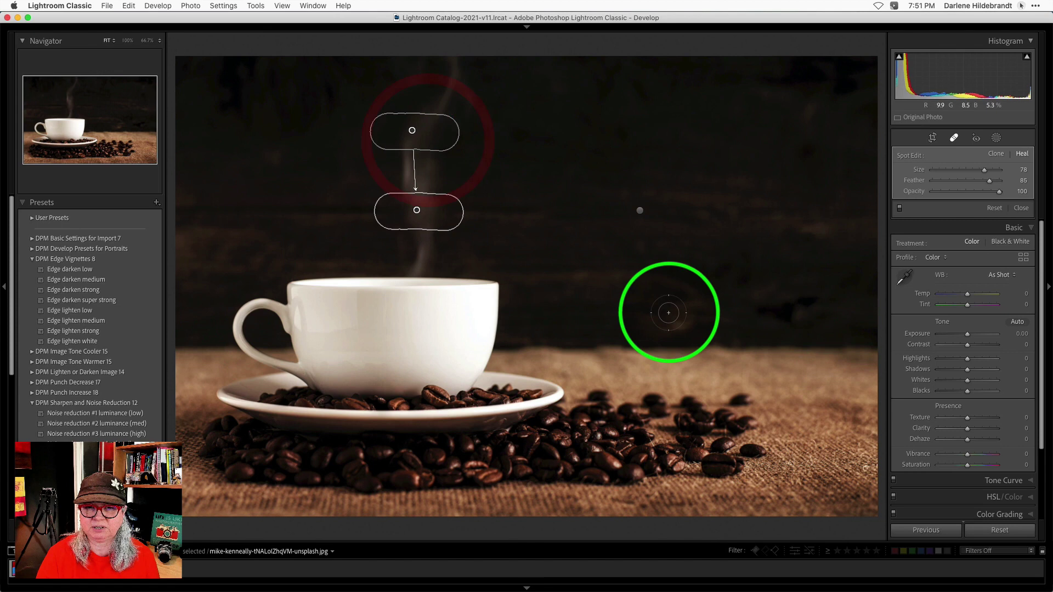
pyautogui.click(993, 155)
pyautogui.moveTo(416, 131)
pyautogui.mouseDown()
pyautogui.moveTo(445, 137)
pyautogui.moveTo(430, 140)
pyautogui.mouseUp()
pyautogui.click(1019, 176)
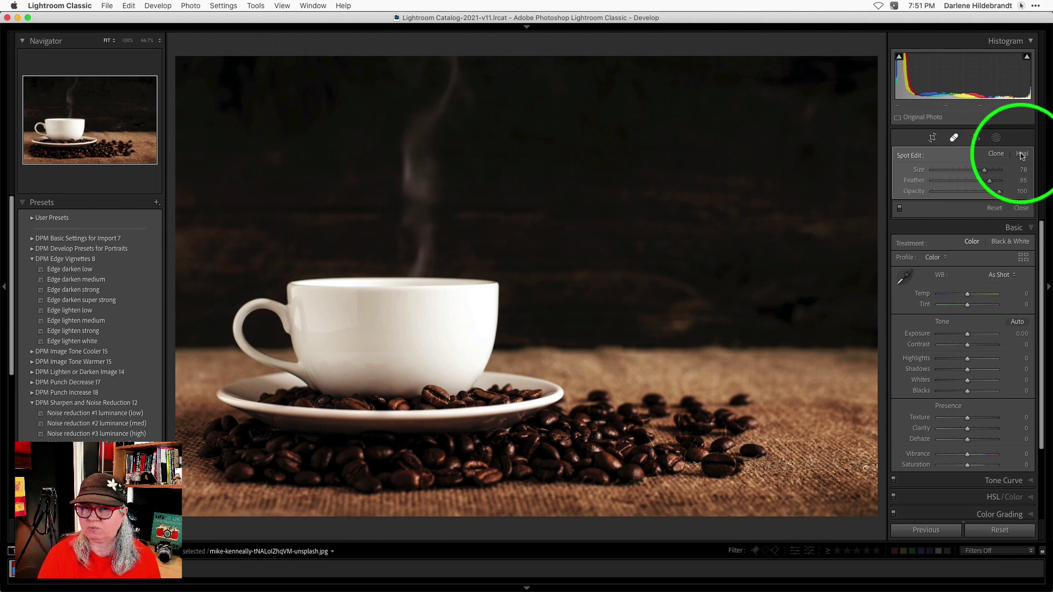
pyautogui.click(1021, 155)
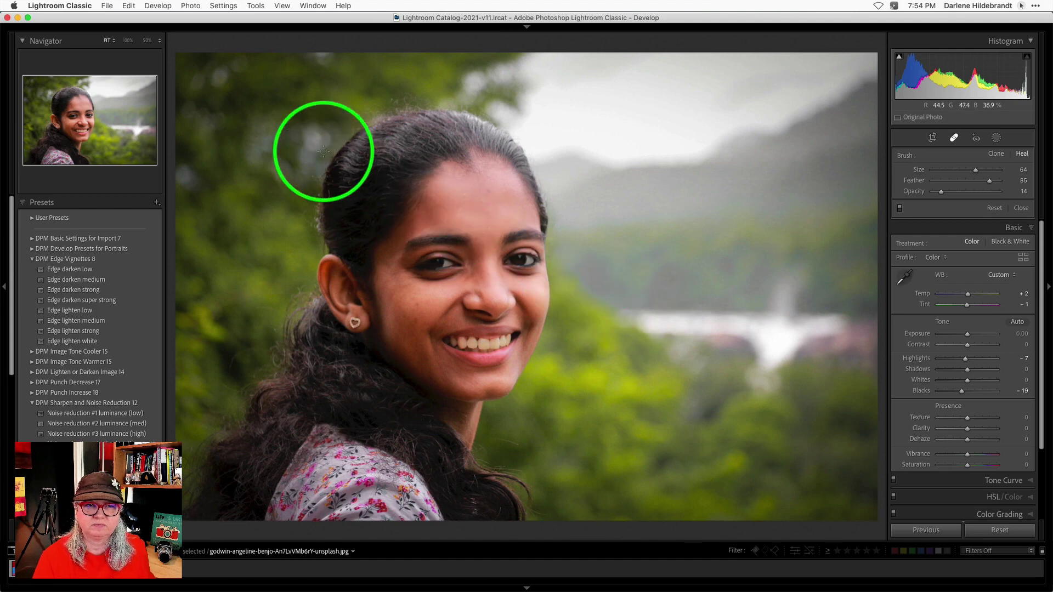
# Step: Zoom to 50% on the face, set Opacity 100, shrink the brush, and heal under the left eye
pyautogui.press('space')
pyautogui.click(447, 253)
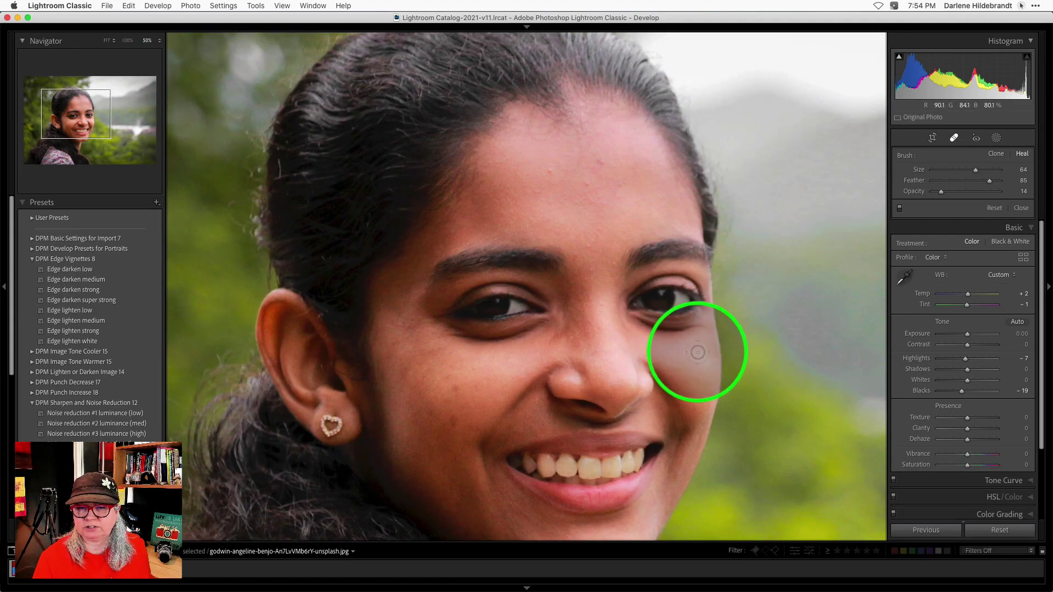
pyautogui.press('space')
pyautogui.moveTo(698, 347)
pyautogui.mouseDown()
pyautogui.moveTo(620, 316)
pyautogui.moveTo(614, 300)
pyautogui.mouseUp()
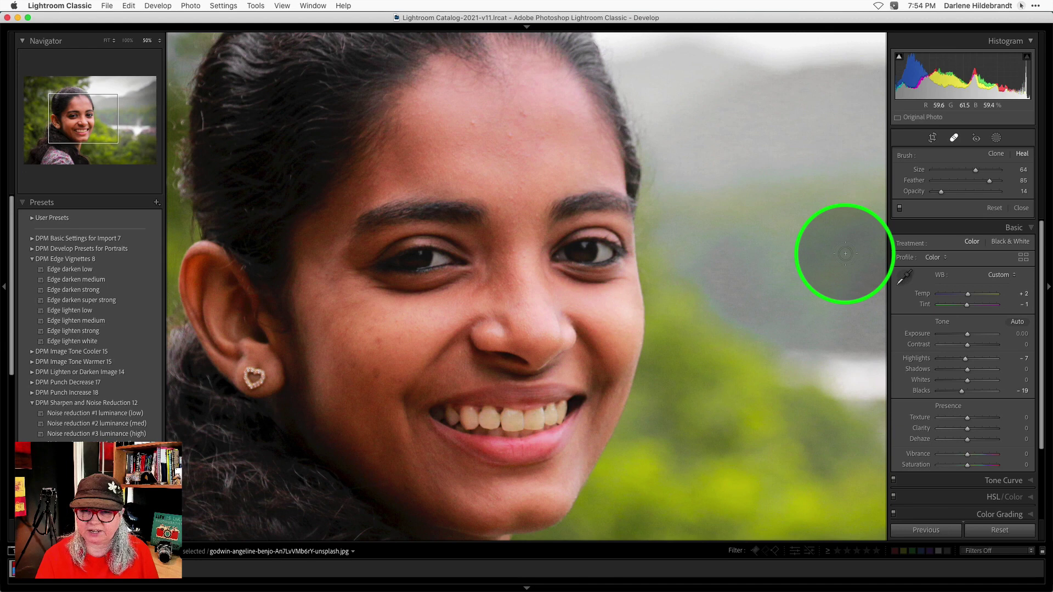
pyautogui.press('0')
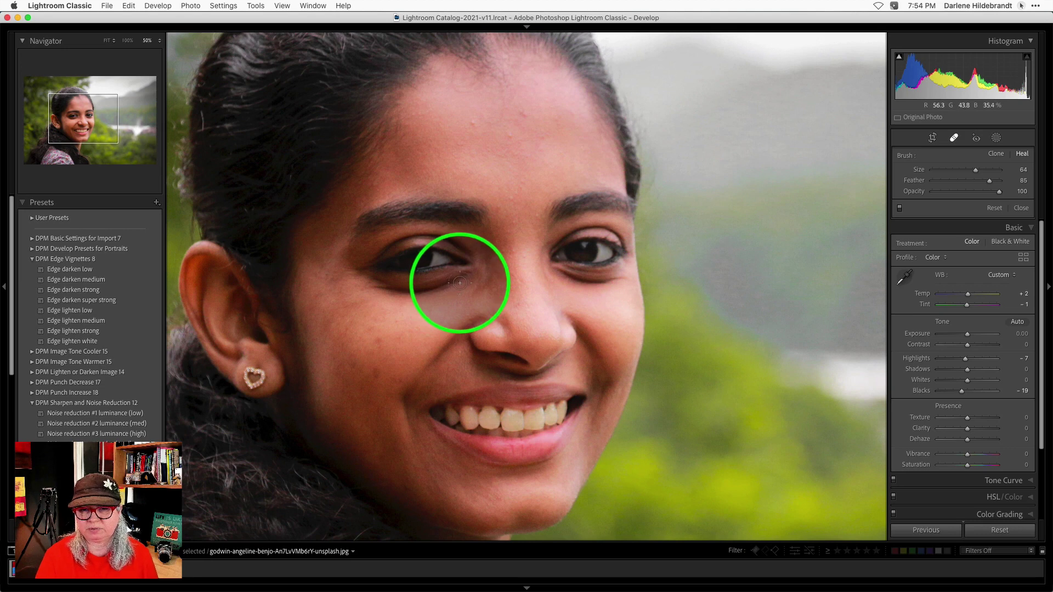
pyautogui.press('[')
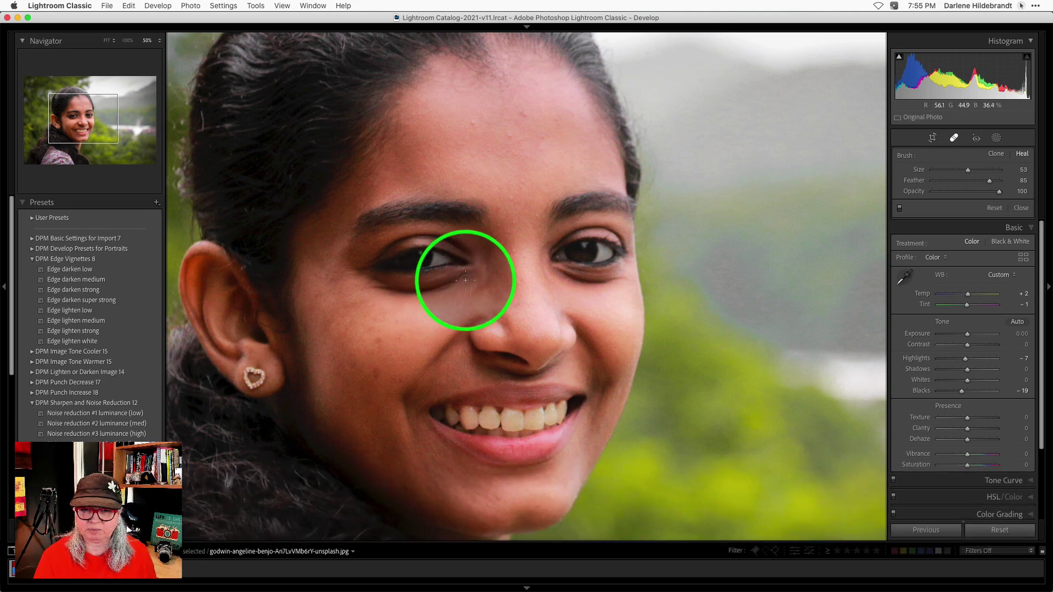
pyautogui.moveTo(465, 280)
pyautogui.mouseDown()
pyautogui.moveTo(406, 292)
pyautogui.moveTo(368, 284)
pyautogui.mouseUp()
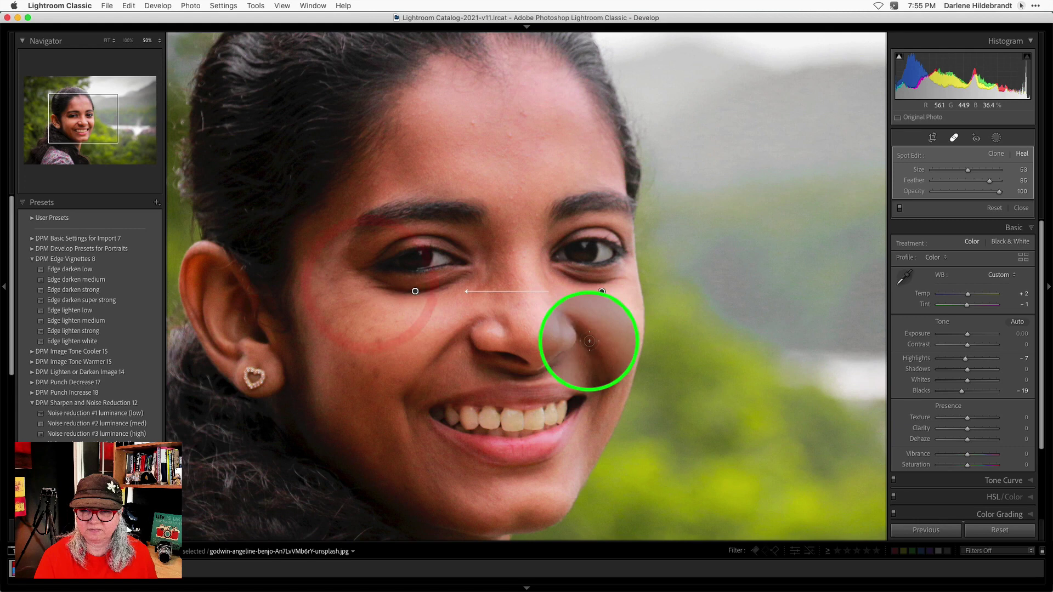
# Step: Heal under the other eye, sourcing smooth cheek skin, and fade the spot to Opacity 30
pyautogui.moveTo(562, 282); pyautogui.dragTo(644, 283)
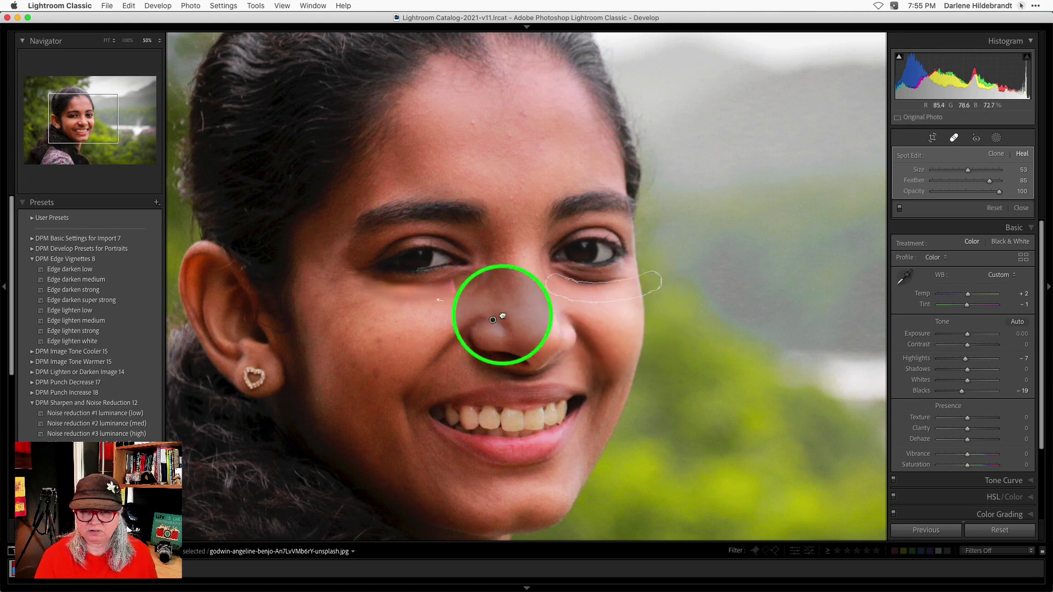
pyautogui.moveTo(503, 316)
pyautogui.mouseDown()
pyautogui.moveTo(407, 315)
pyautogui.moveTo(404, 345)
pyautogui.mouseUp()
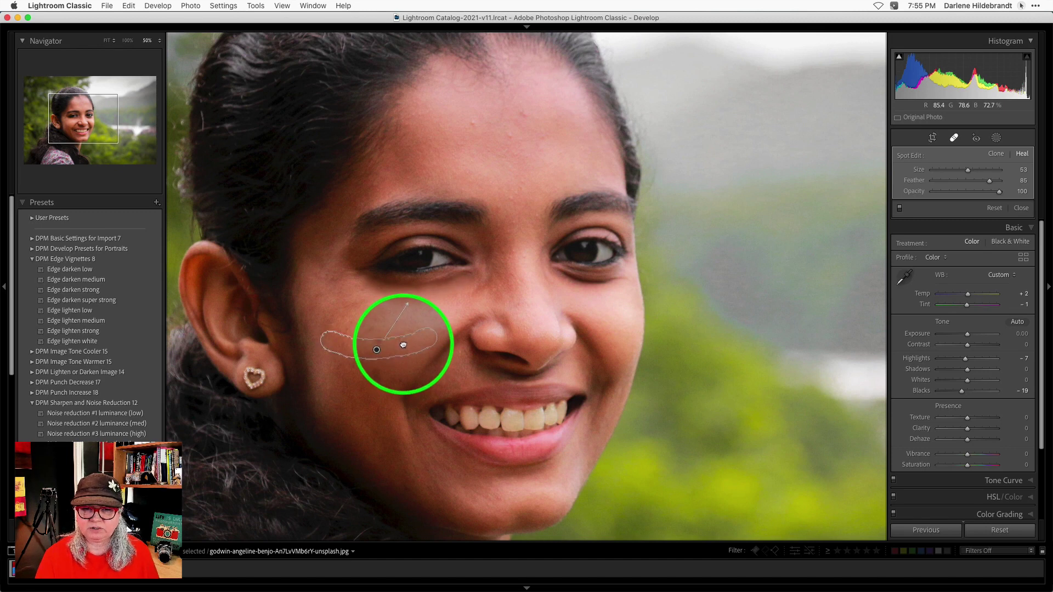
pyautogui.moveTo(403, 344); pyautogui.dragTo(400, 342)
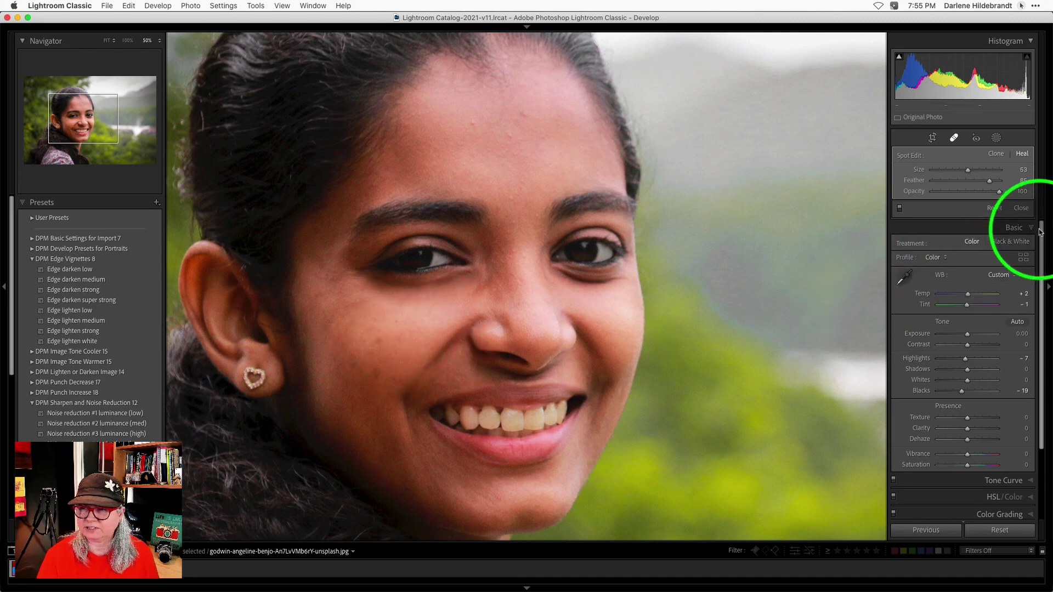
pyautogui.click(1000, 192)
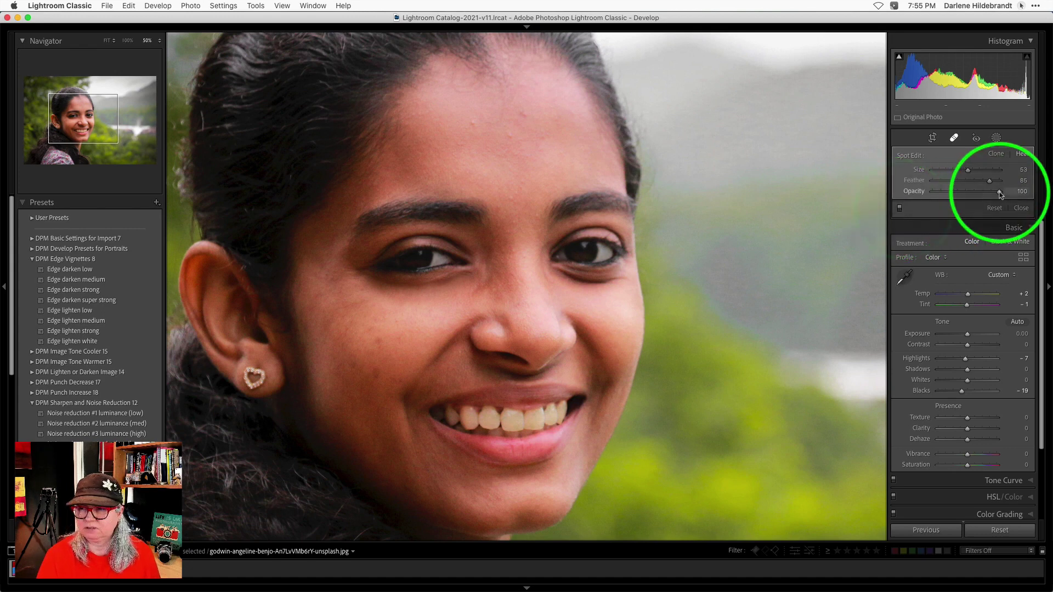
pyautogui.moveTo(1000, 193); pyautogui.dragTo(952, 193)
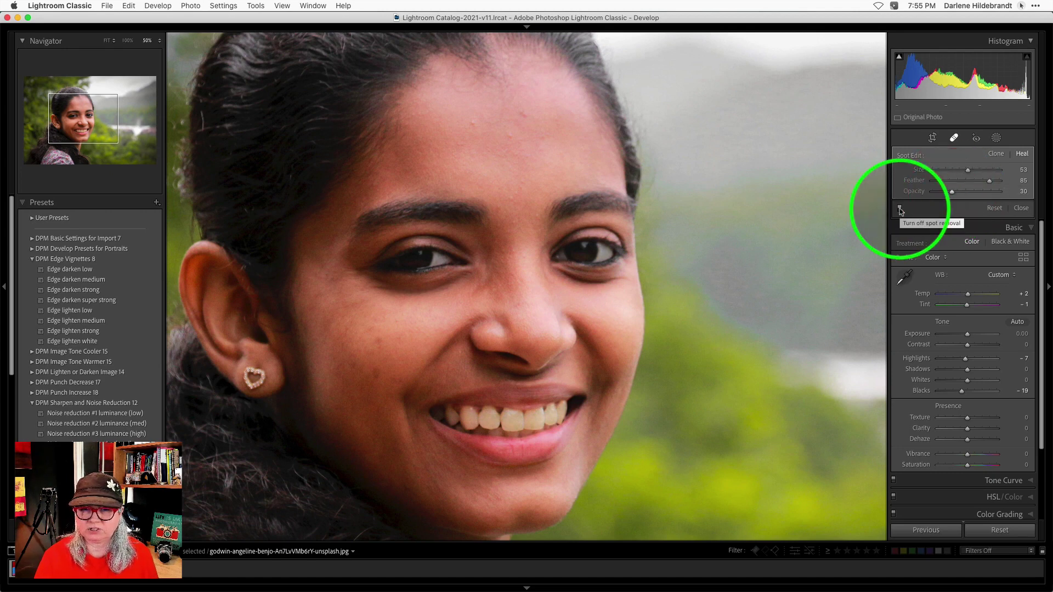
# Step: Toggle the Spot Removal panel switch off and on to compare before and after
pyautogui.click(899, 208)
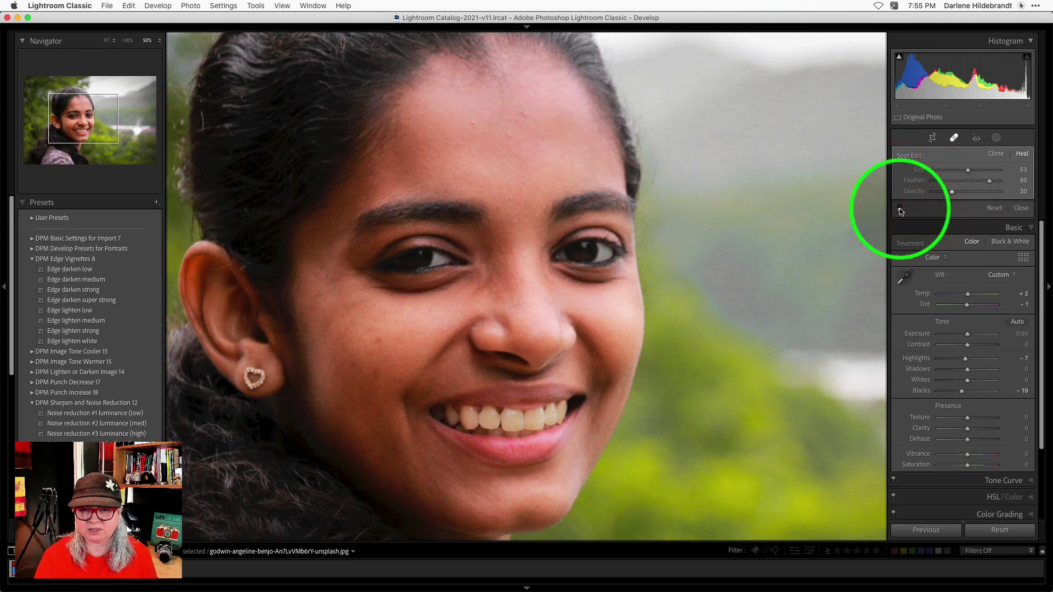
pyautogui.click(899, 209)
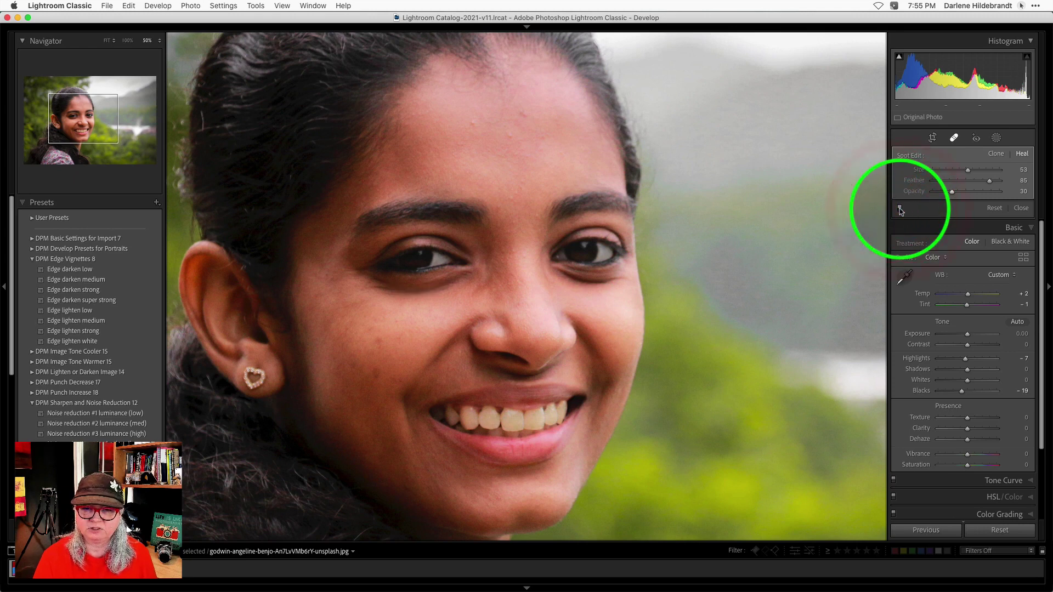
pyautogui.click(900, 209)
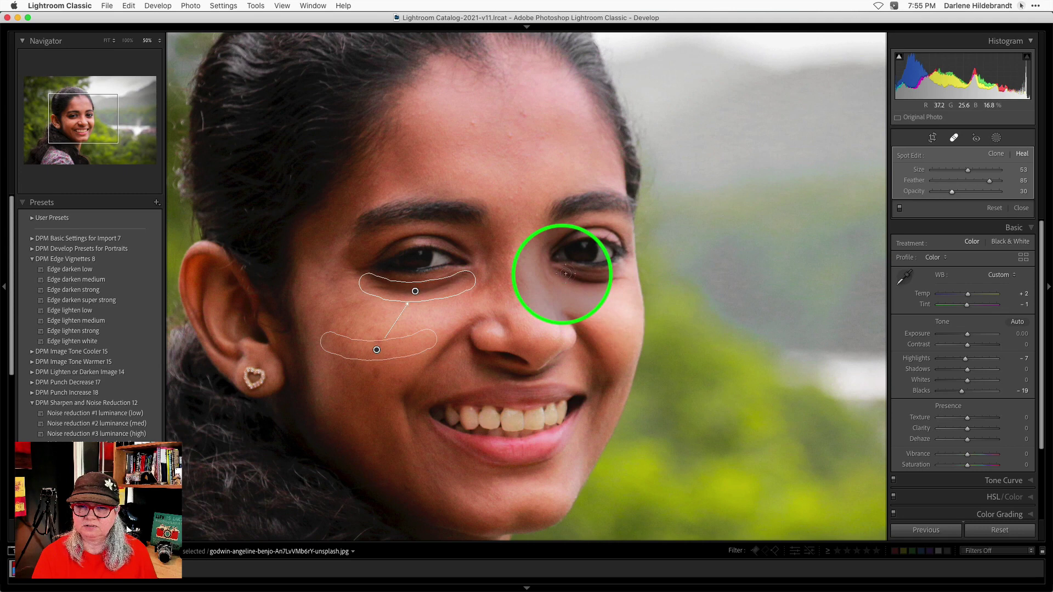
# Step: Paint a heal stroke under her second eye, sampling skin from above the eye
pyautogui.moveTo(560, 274); pyautogui.dragTo(618, 278)
pyautogui.moveTo(587, 235)
pyautogui.mouseDown()
pyautogui.moveTo(615, 211)
pyautogui.moveTo(611, 306)
pyautogui.mouseUp()
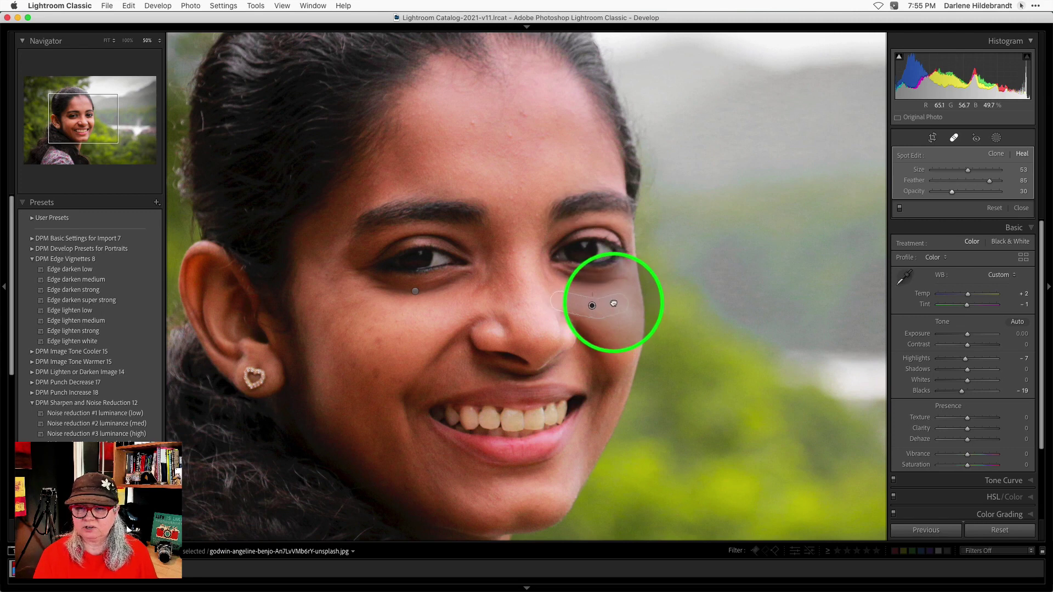
pyautogui.click(855, 234)
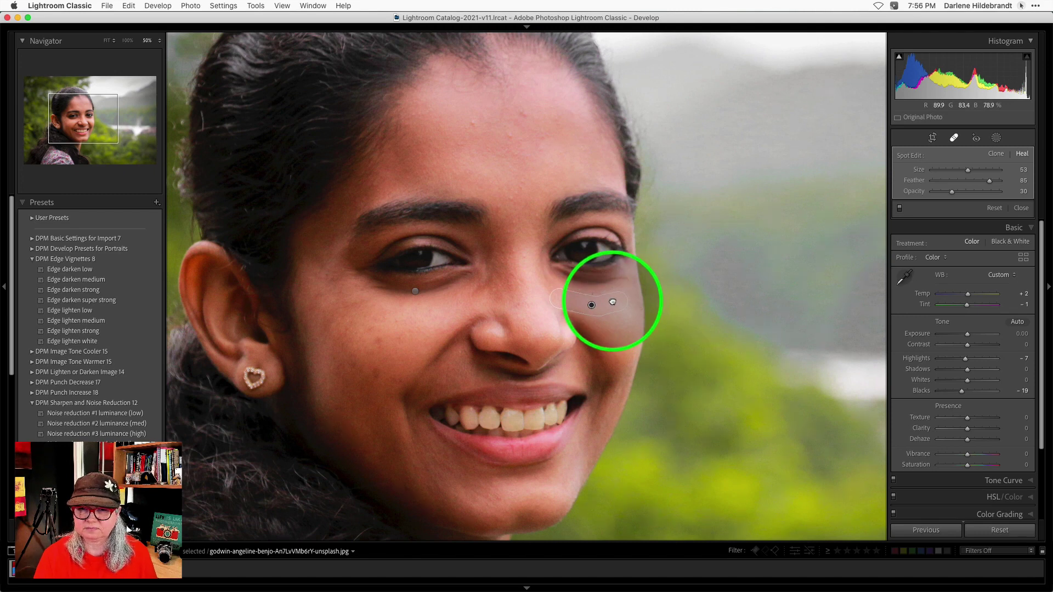
# Step: Compare Clone against Heal, keep Heal, and close Spot Removal to view the whole photo
pyautogui.click(995, 154)
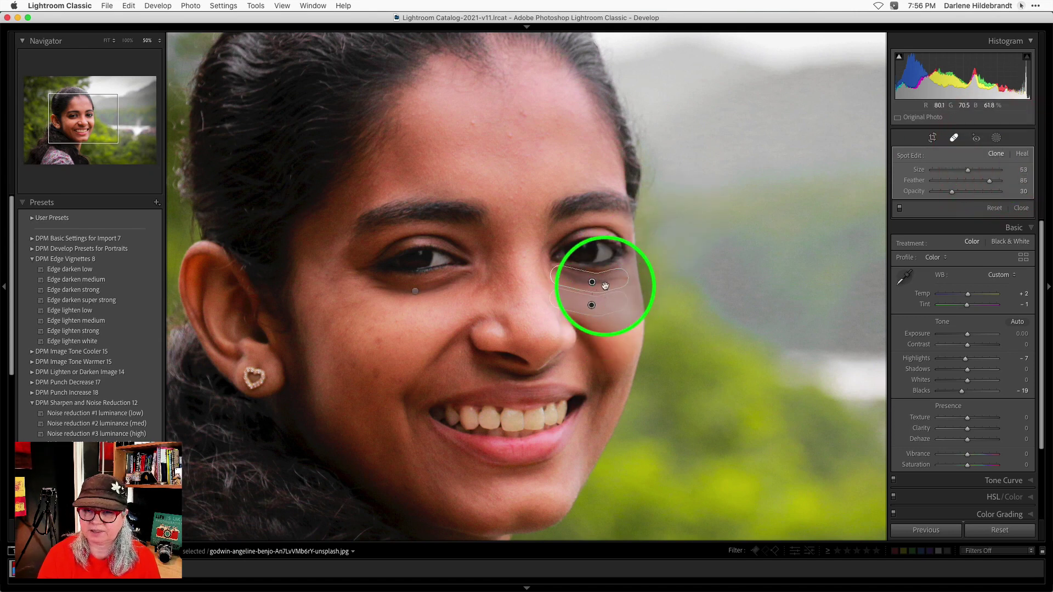
pyautogui.click(1021, 154)
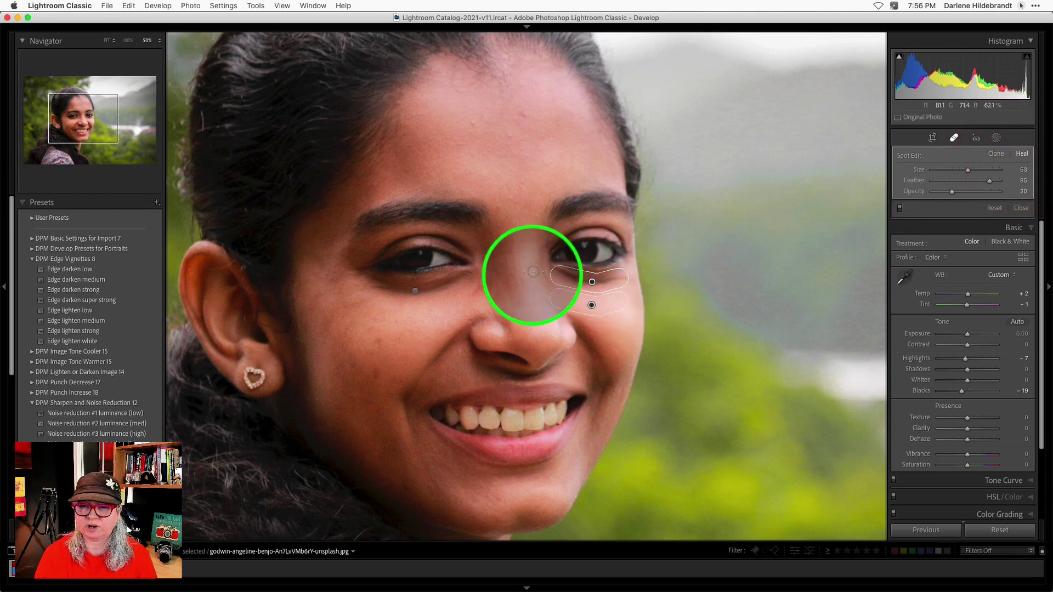
pyautogui.press('q')
pyautogui.click(616, 342)
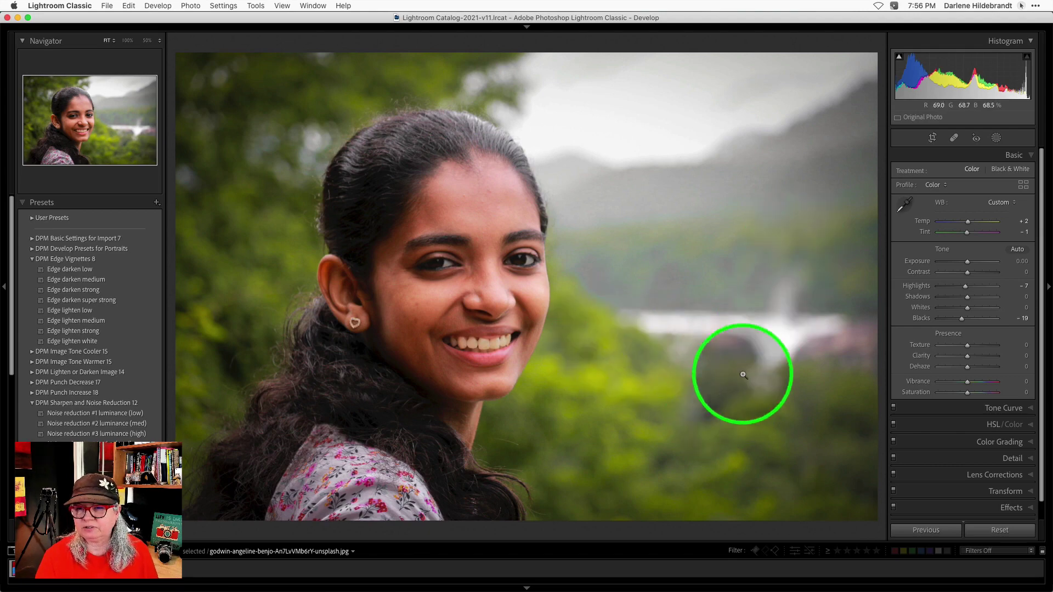
# Step: Place an enlarged heal spot on the waterfall, sourced from darker background, at opacity 46
pyautogui.press('BackSpace')
pyautogui.click(953, 138)
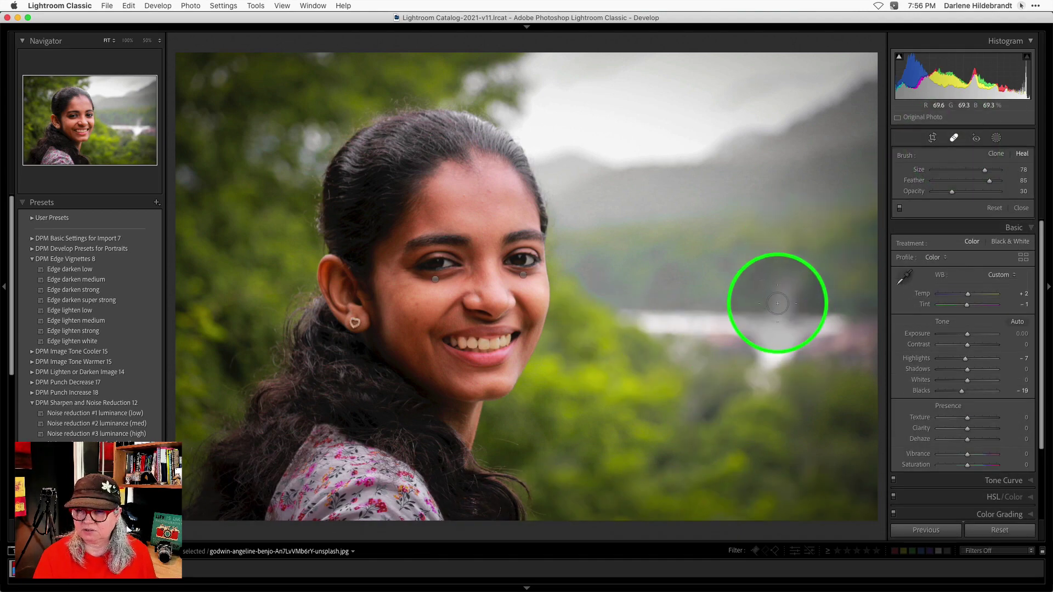
pyautogui.press(']')
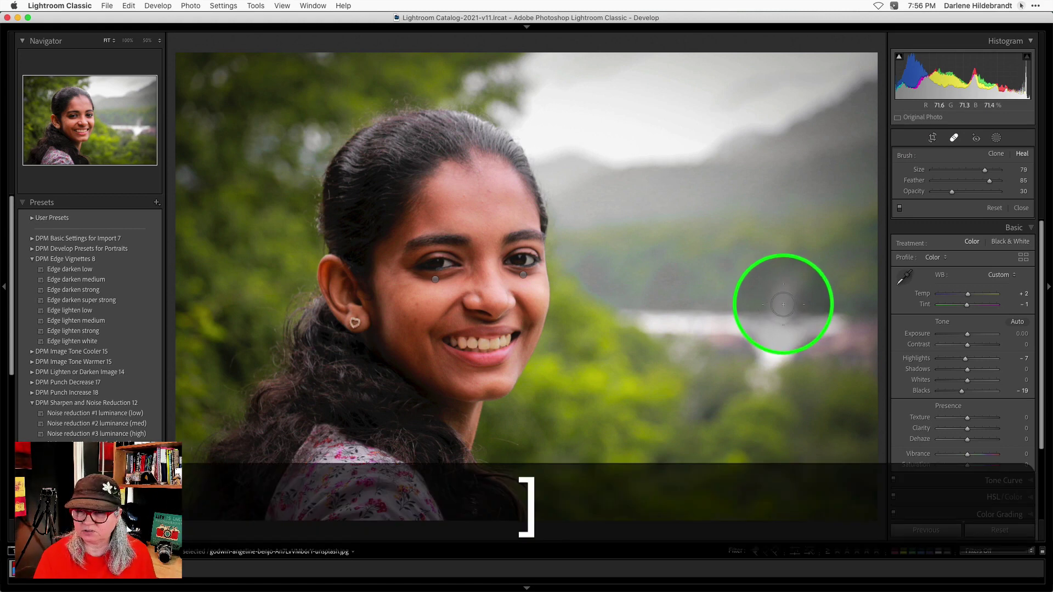
pyautogui.click(787, 292)
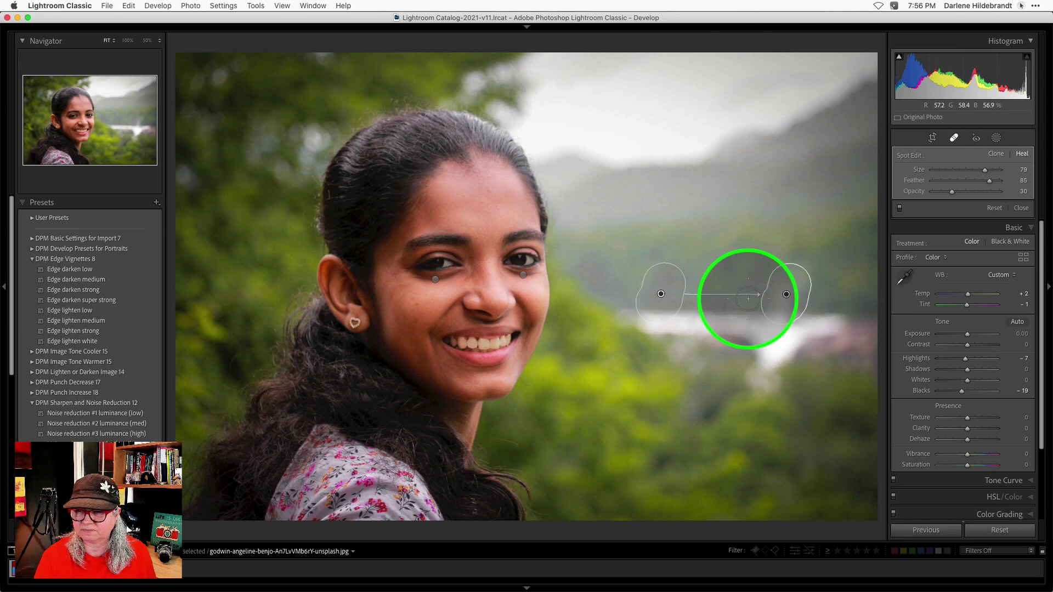
pyautogui.moveTo(669, 307)
pyautogui.mouseDown()
pyautogui.moveTo(693, 299)
pyautogui.moveTo(692, 308)
pyautogui.mouseUp()
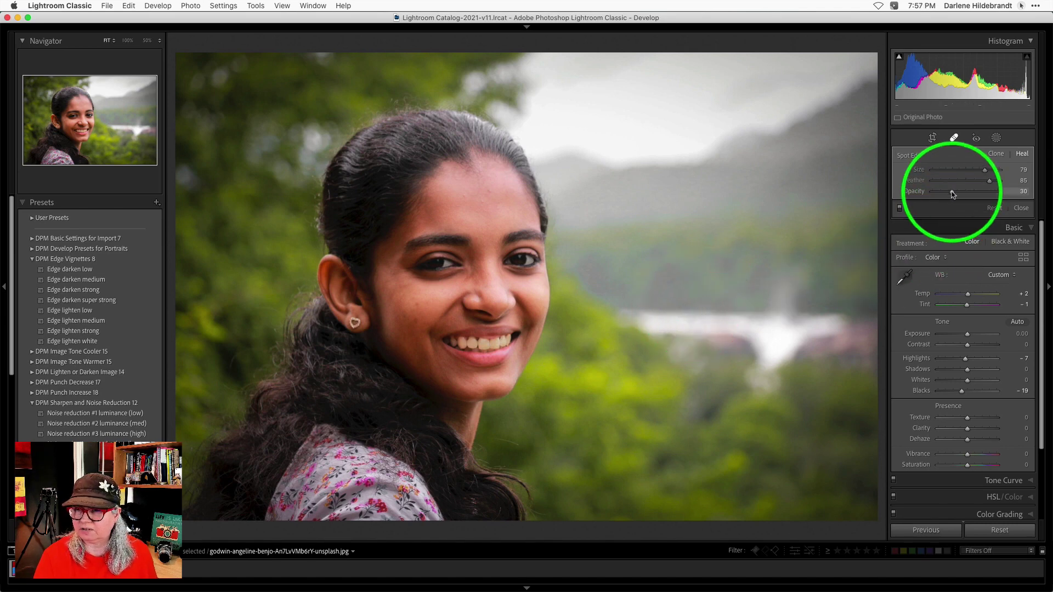
pyautogui.moveTo(952, 191)
pyautogui.mouseDown()
pyautogui.moveTo(977, 192)
pyautogui.moveTo(913, 193)
pyautogui.moveTo(1010, 193)
pyautogui.moveTo(963, 193)
pyautogui.mouseUp()
pyautogui.click(786, 294)
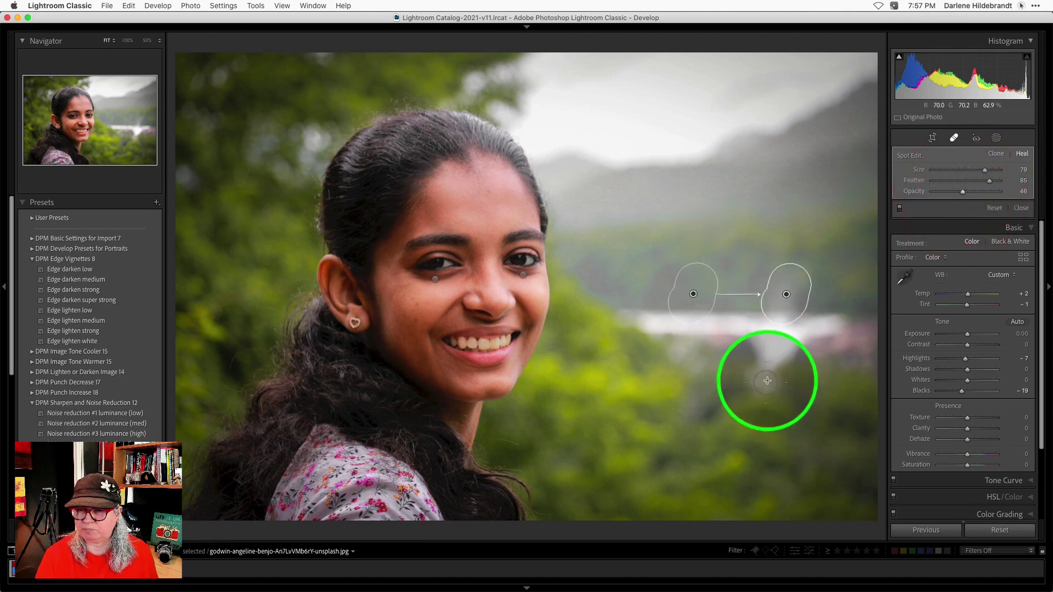
# Step: At opacity 23, paint a long heal stroke across the waterfall sourced from the darker hillside
pyautogui.moveTo(784, 353)
pyautogui.mouseDown()
pyautogui.moveTo(768, 372)
pyautogui.moveTo(760, 353)
pyautogui.moveTo(793, 352)
pyautogui.moveTo(758, 352)
pyautogui.mouseUp()
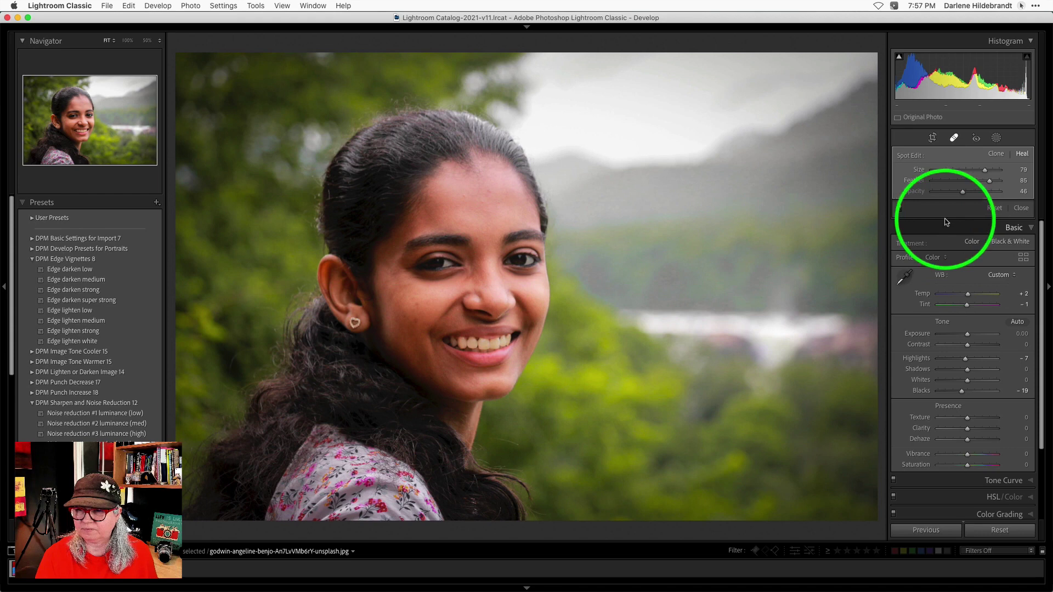
pyautogui.moveTo(964, 194)
pyautogui.mouseDown()
pyautogui.moveTo(922, 195)
pyautogui.moveTo(974, 190)
pyautogui.moveTo(950, 190)
pyautogui.mouseUp()
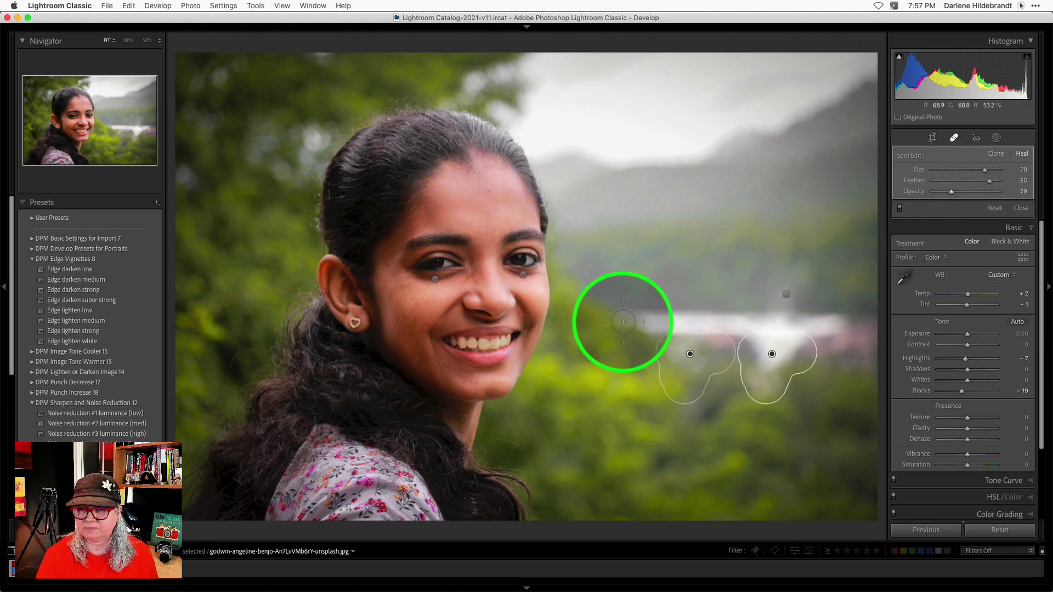
pyautogui.moveTo(623, 322); pyautogui.dragTo(827, 325)
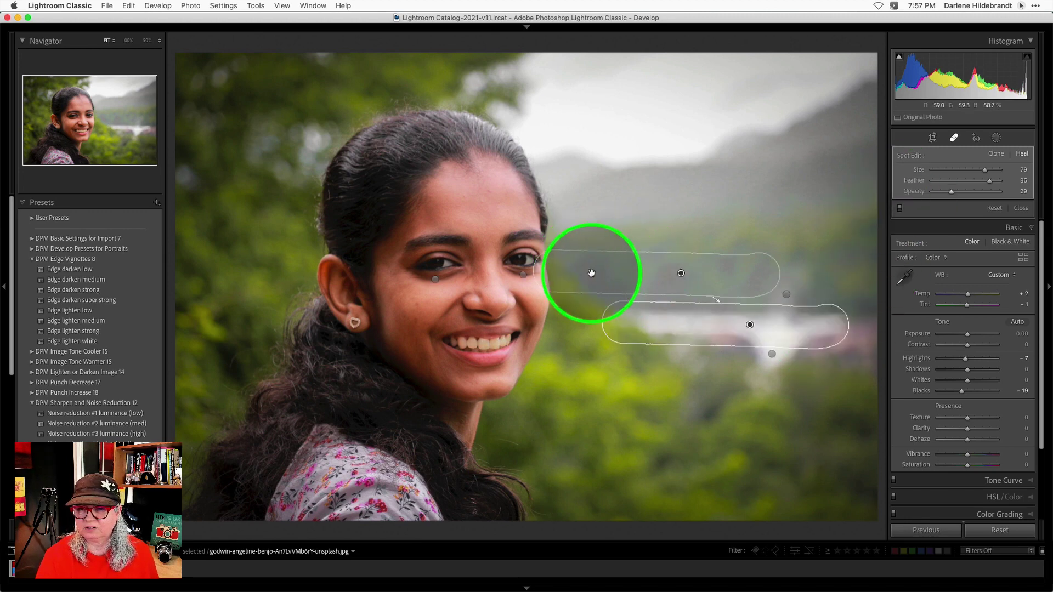
pyautogui.moveTo(591, 269); pyautogui.dragTo(674, 266)
pyautogui.click(674, 266)
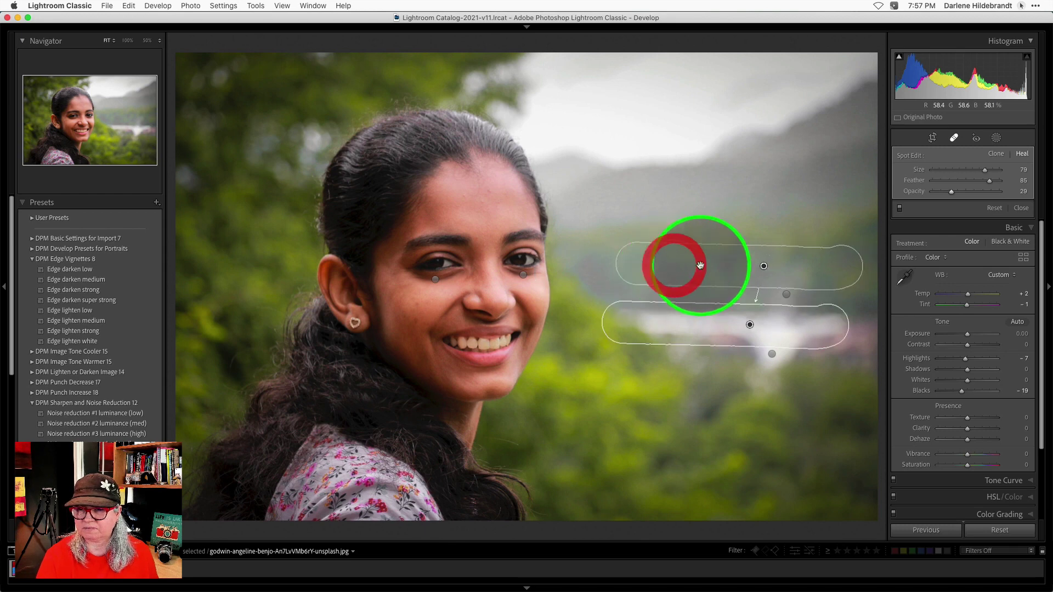
# Step: Try Clone versus Heal on the waterfall stroke, keep Heal, and settle opacity at 45
pyautogui.moveTo(951, 194); pyautogui.dragTo(963, 190)
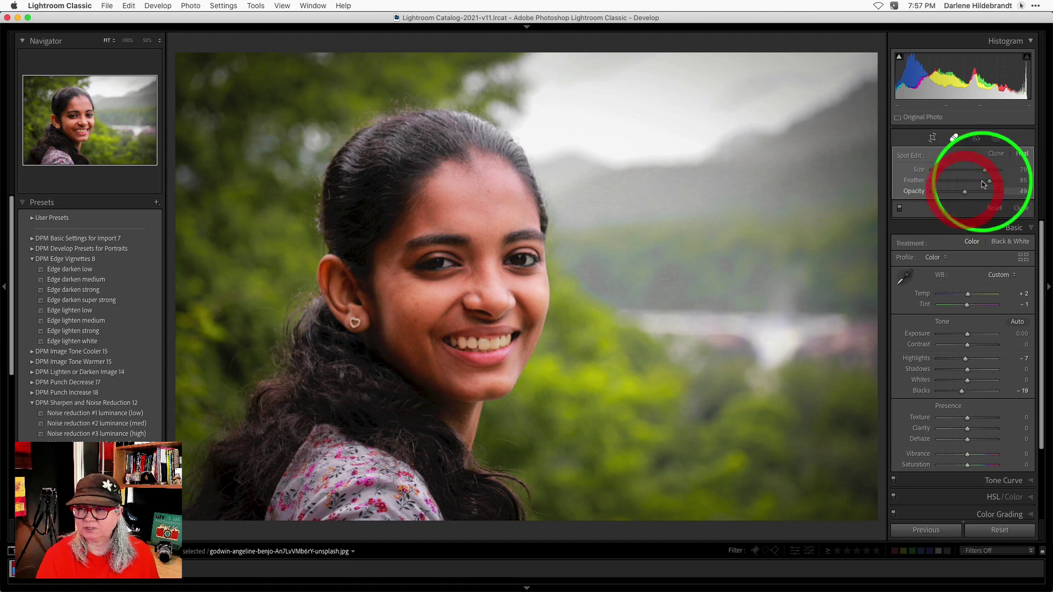
pyautogui.click(996, 156)
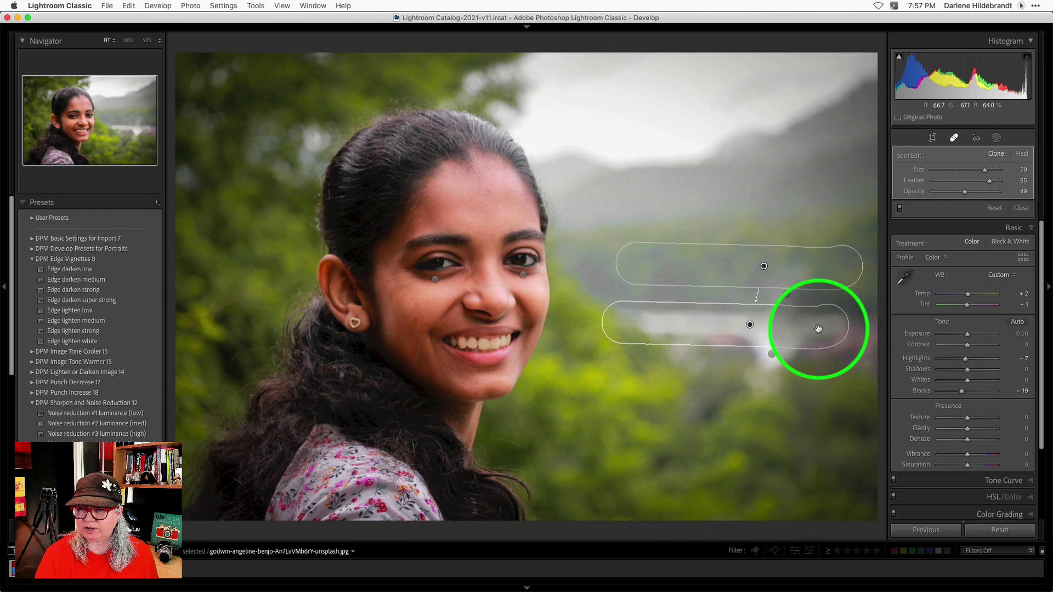
pyautogui.click(1019, 158)
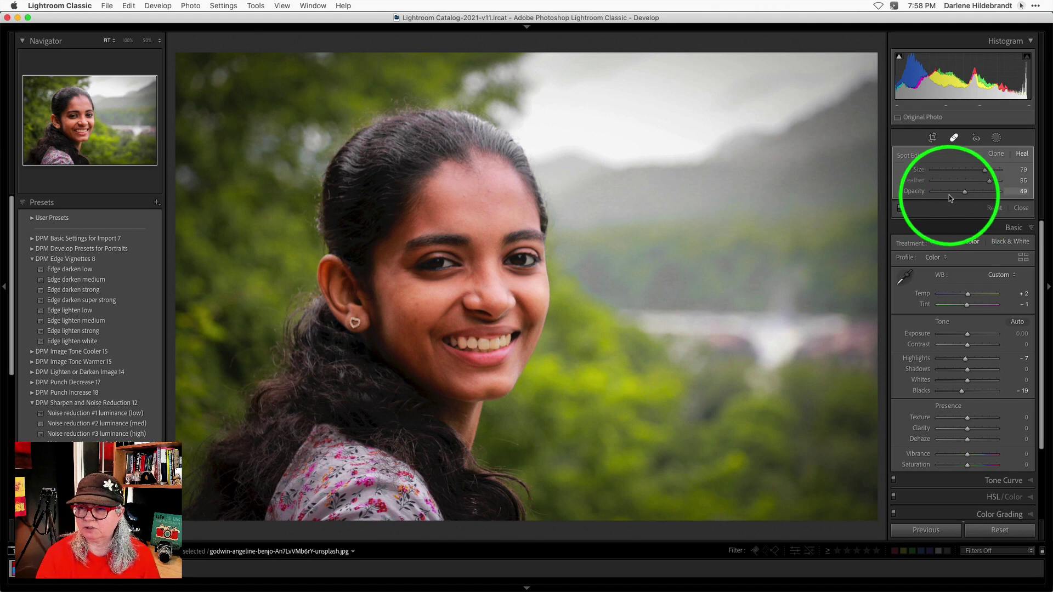
pyautogui.moveTo(961, 193)
pyautogui.mouseDown()
pyautogui.moveTo(921, 193)
pyautogui.moveTo(963, 196)
pyautogui.mouseUp()
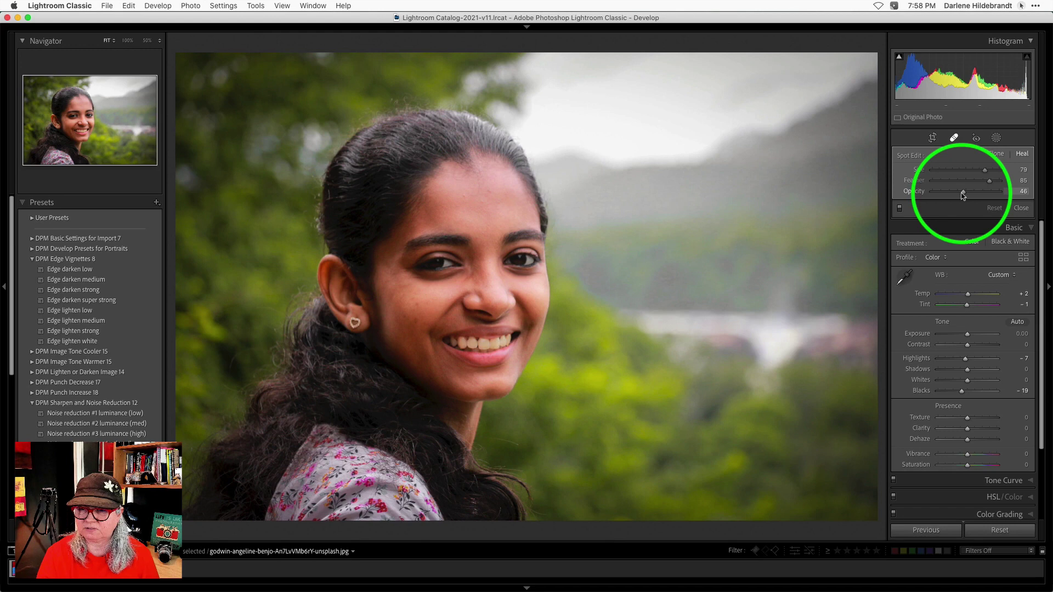
# Step: Toggle spot healing off and on to compare the waterfall, then close Spot Removal
pyautogui.click(899, 208)
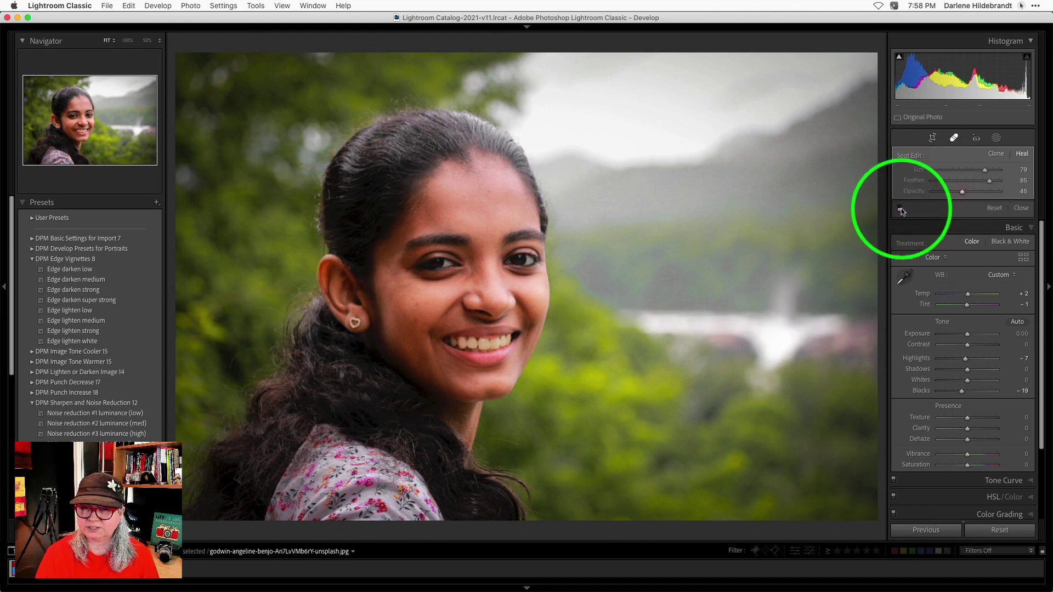
pyautogui.click(900, 209)
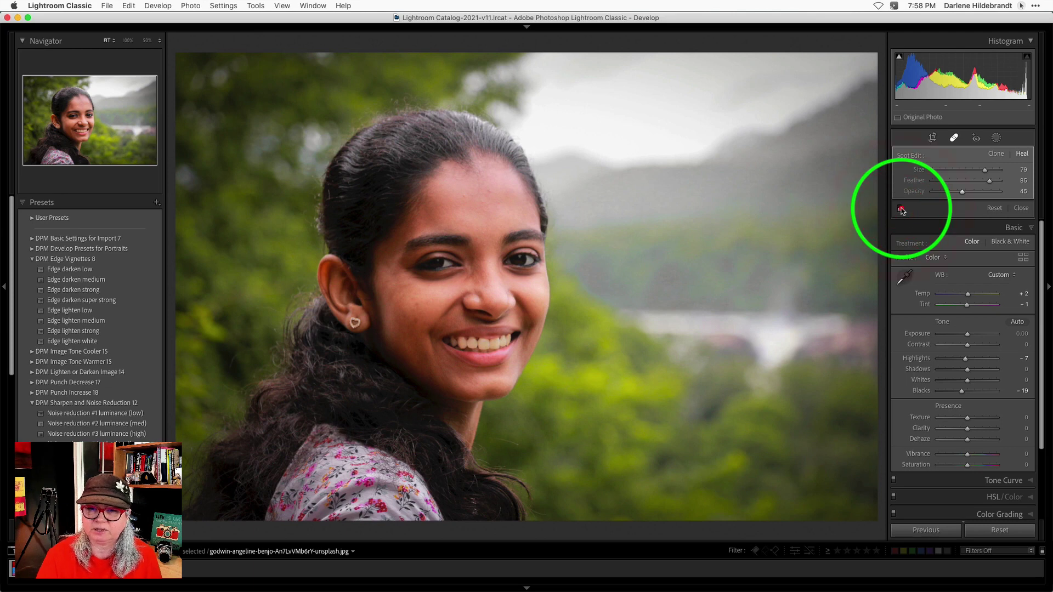
pyautogui.click(900, 209)
pyautogui.click(900, 209)
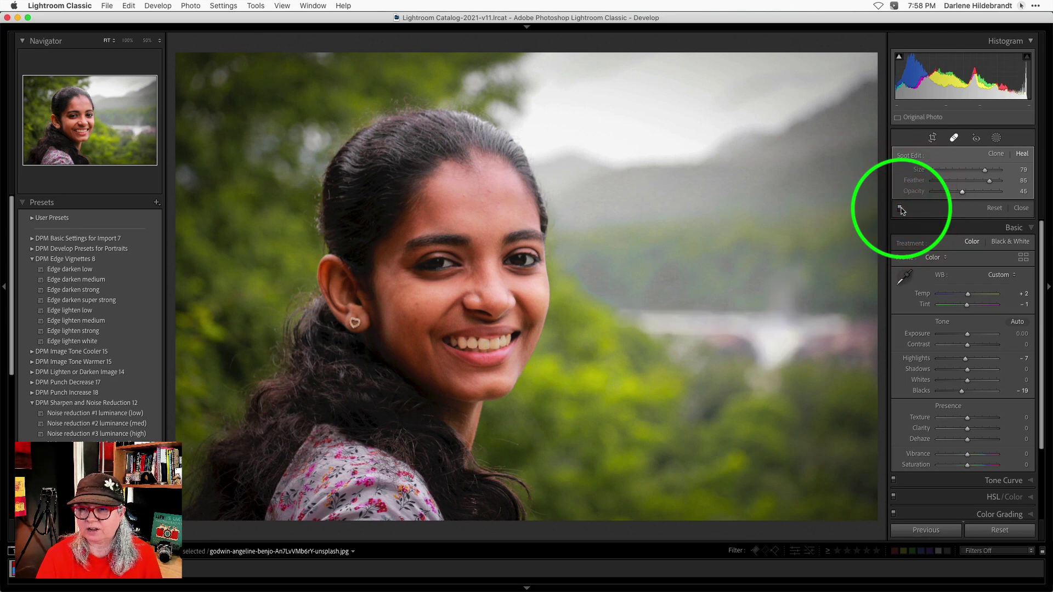
pyautogui.click(899, 209)
pyautogui.click(900, 209)
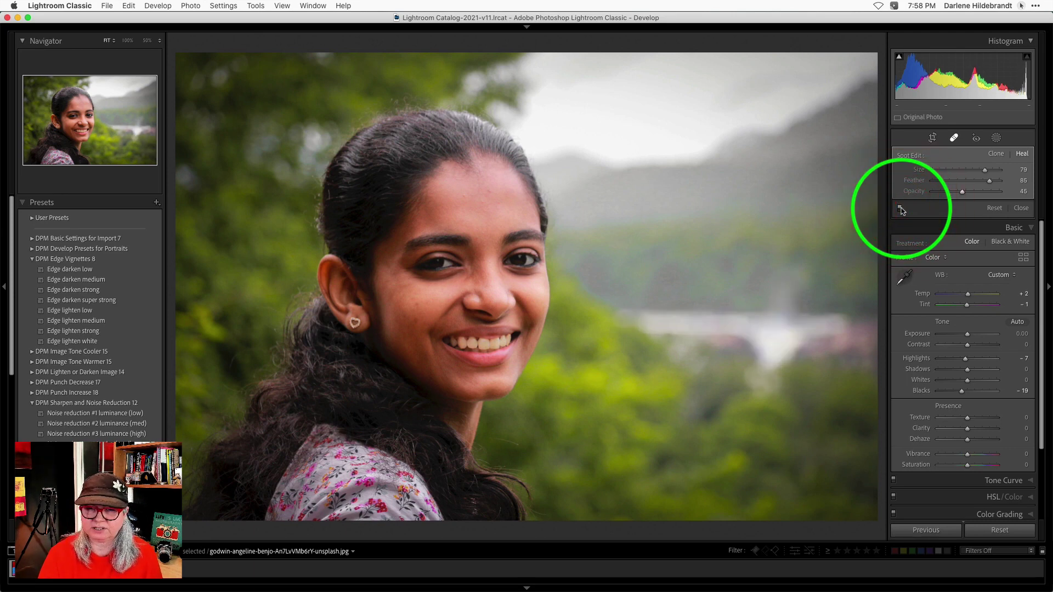
pyautogui.press('q')
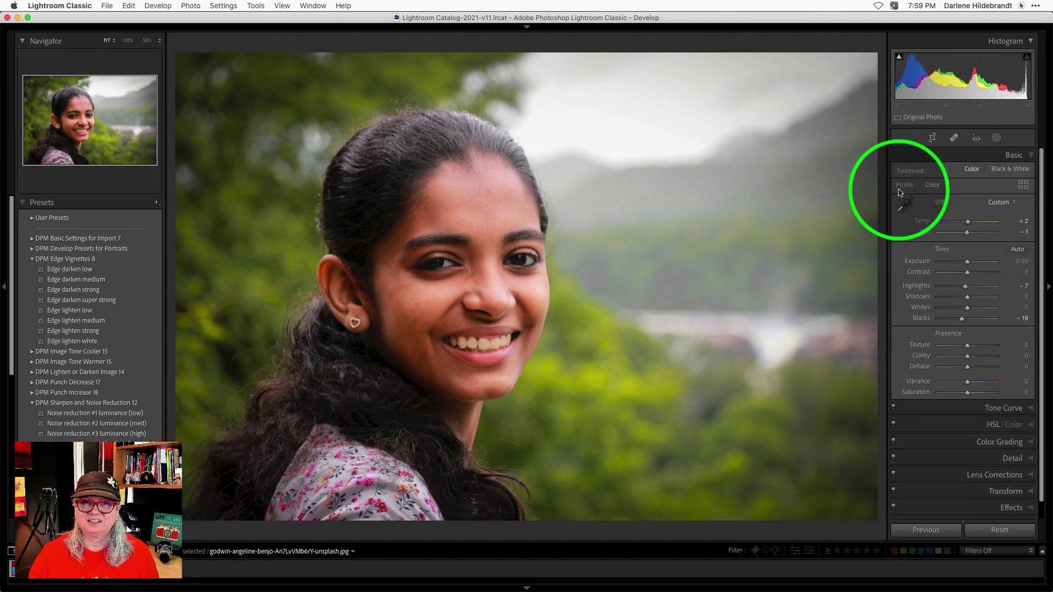